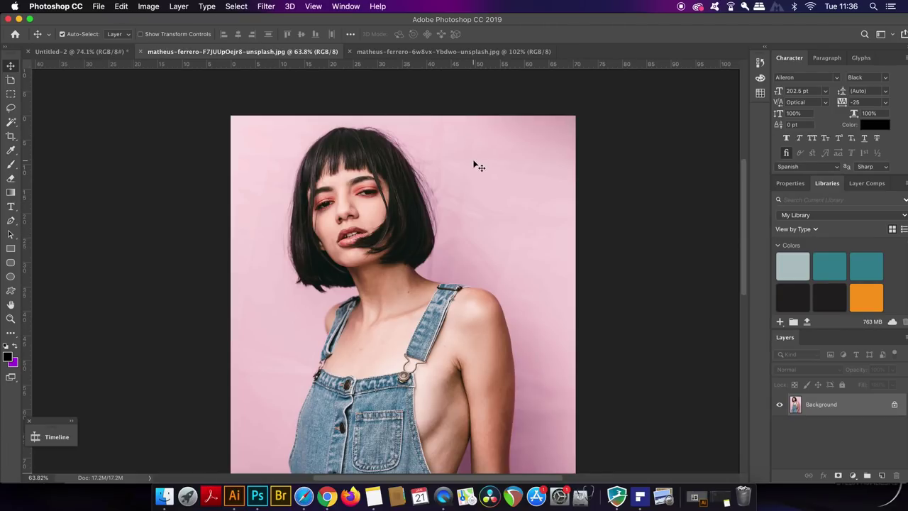
Unlock the portrait background as Layer 0 and duplicate it into a new document, Untitled-2
{"action": "double_click", "coordinate": [861, 410]}
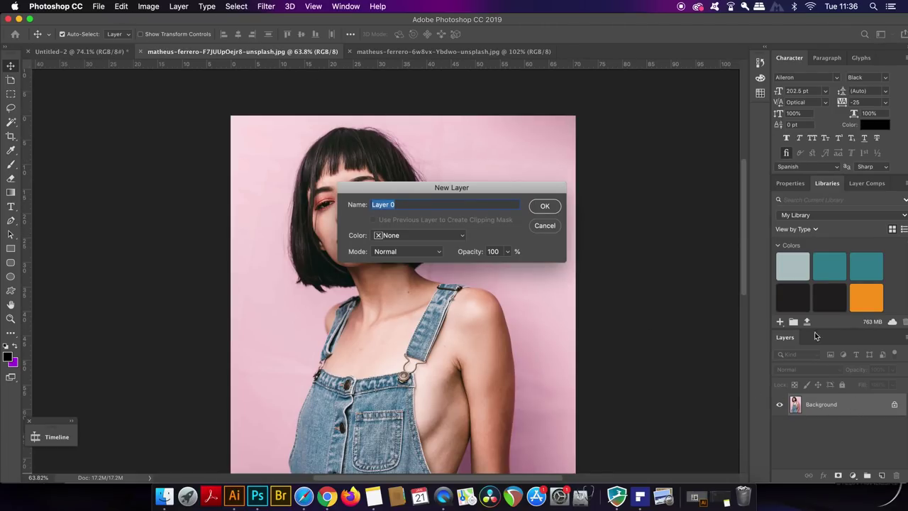
{"action": "left_click", "coordinate": [544, 206]}
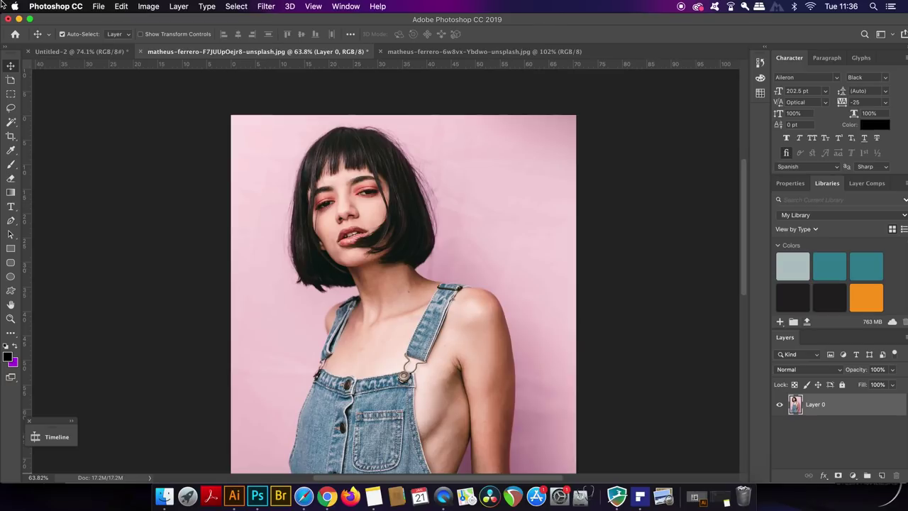
{"action": "left_click", "coordinate": [177, 7]}
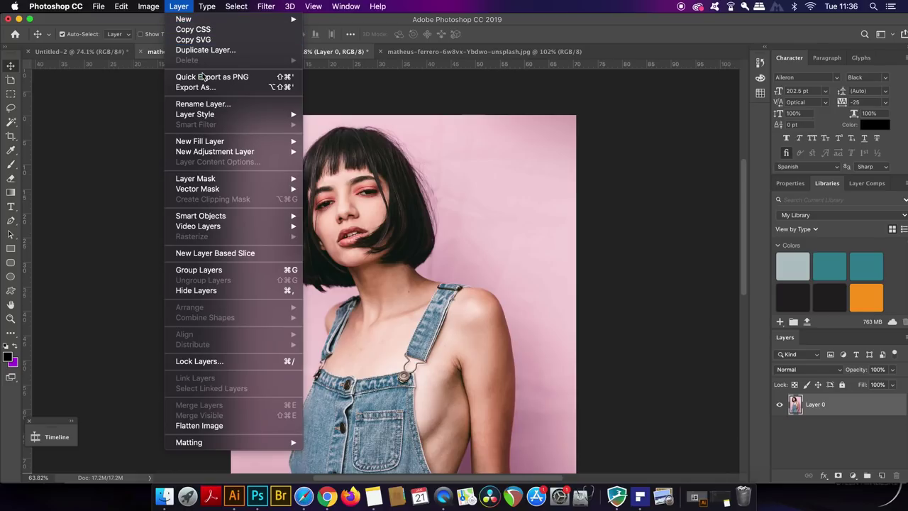
{"action": "left_click", "coordinate": [245, 59]}
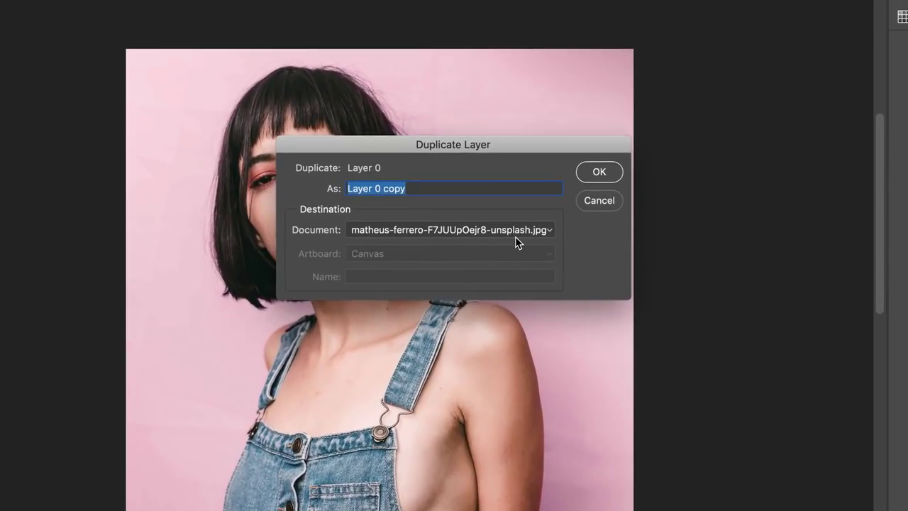
{"action": "left_click", "coordinate": [495, 240]}
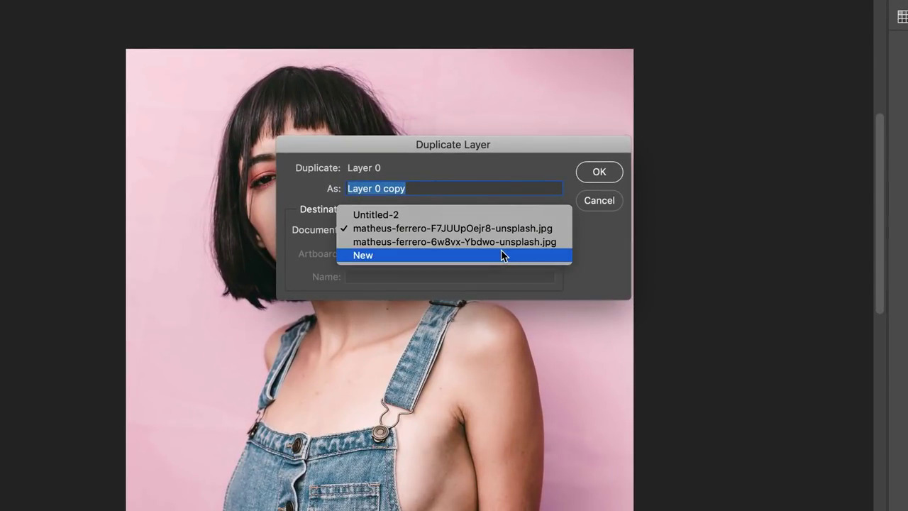
{"action": "left_click", "coordinate": [503, 255]}
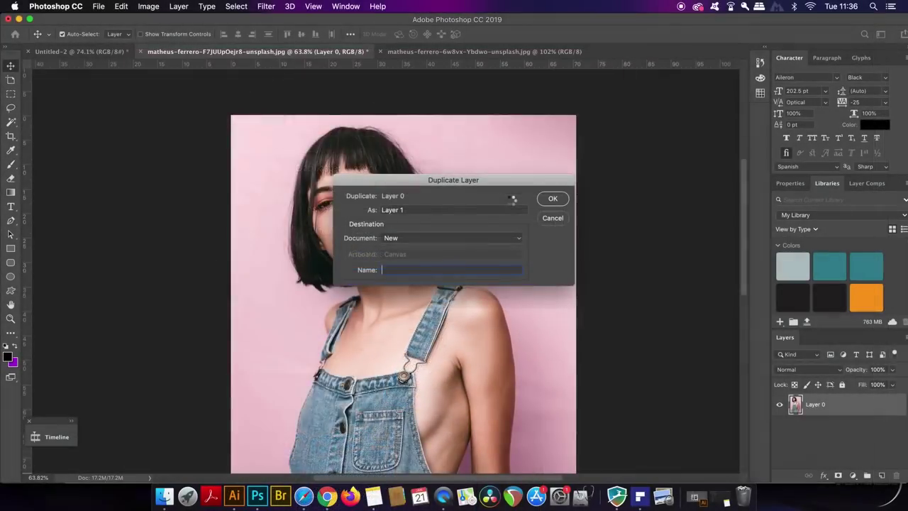
{"action": "left_click", "coordinate": [599, 172]}
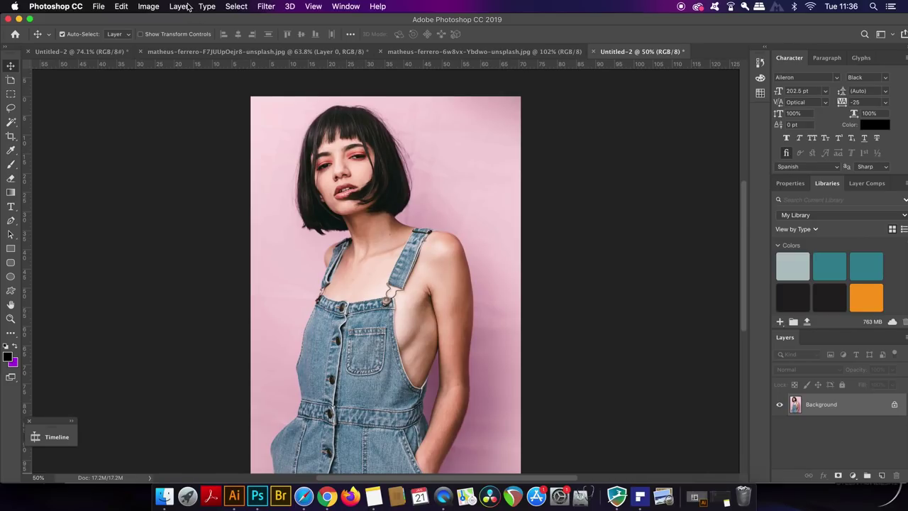
Convert the Untitled-2 copy to Grayscale, discarding colour information
{"action": "left_click", "coordinate": [151, 6]}
{"action": "mouse_move", "coordinate": [191, 19]}
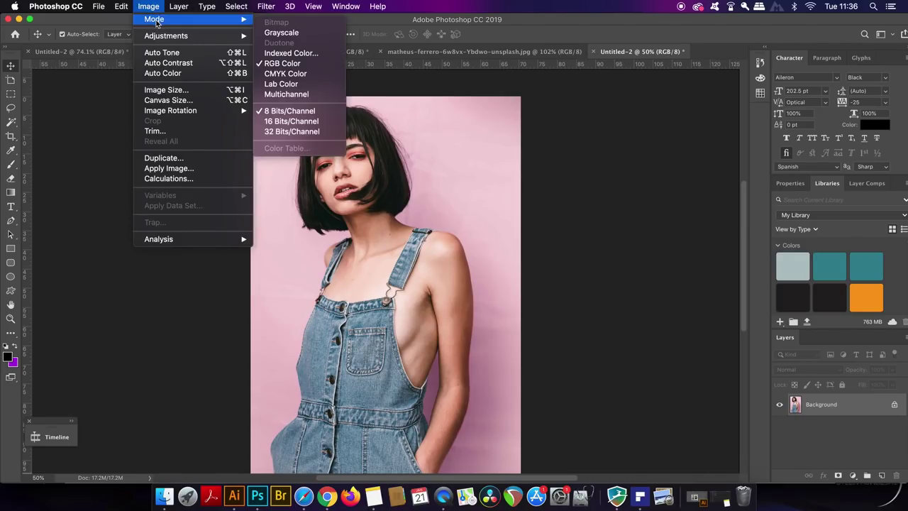
{"action": "left_click", "coordinate": [314, 35]}
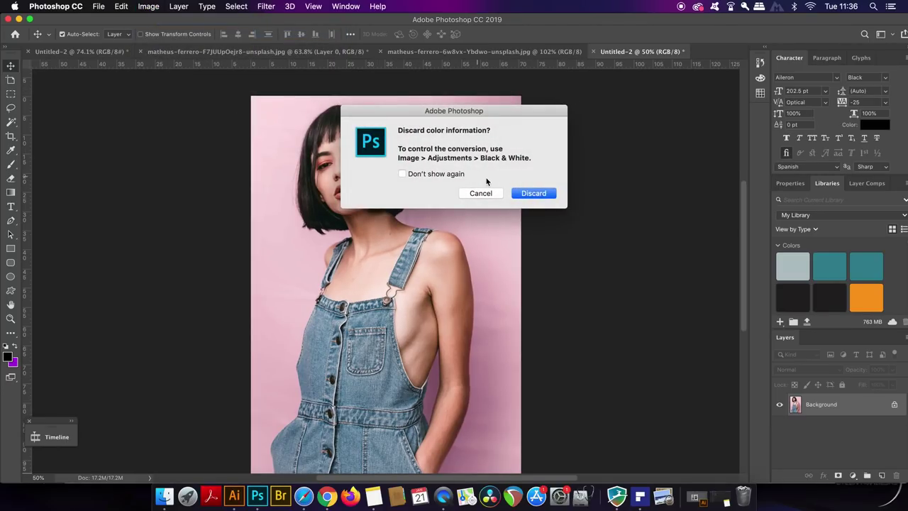
{"action": "left_click", "coordinate": [530, 194]}
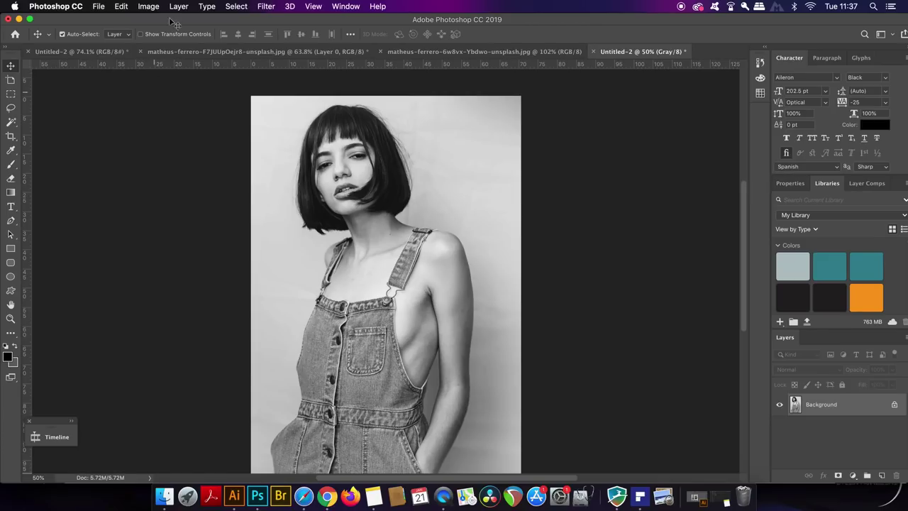
Apply Levels with black point 19 and gamma about 0.64
{"action": "left_click", "coordinate": [149, 7]}
{"action": "mouse_move", "coordinate": [166, 35]}
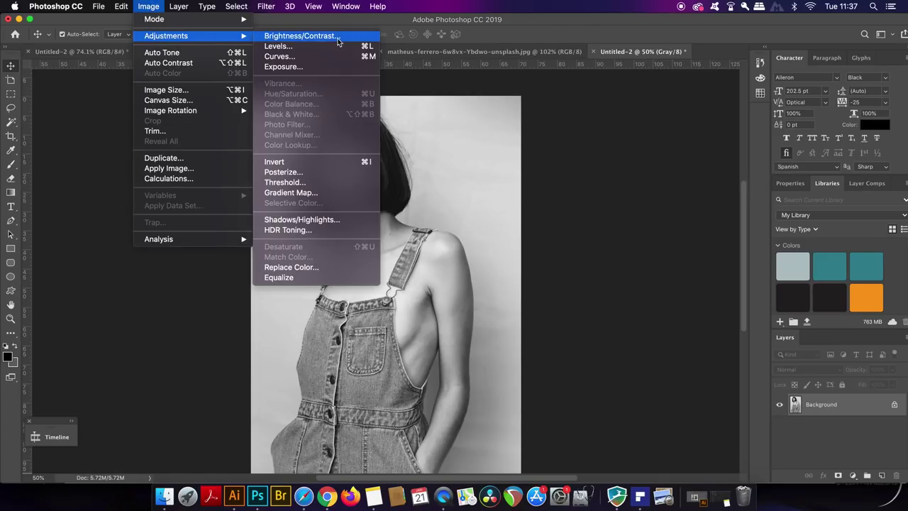
{"action": "left_click", "coordinate": [326, 46]}
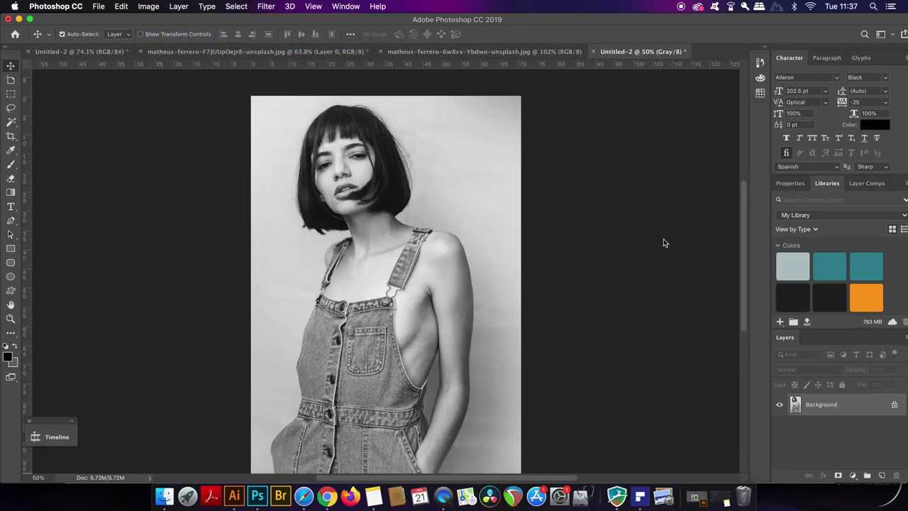
{"action": "left_click_drag", "start_coordinate": [658, 261], "coordinate": [664, 259]}
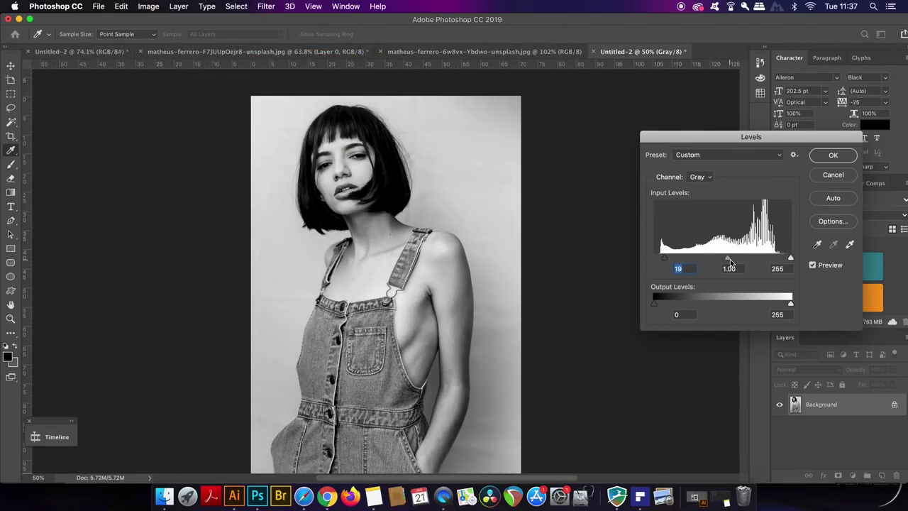
{"action": "left_click_drag", "start_coordinate": [728, 259], "coordinate": [746, 267]}
{"action": "key", "text": "Tab"}
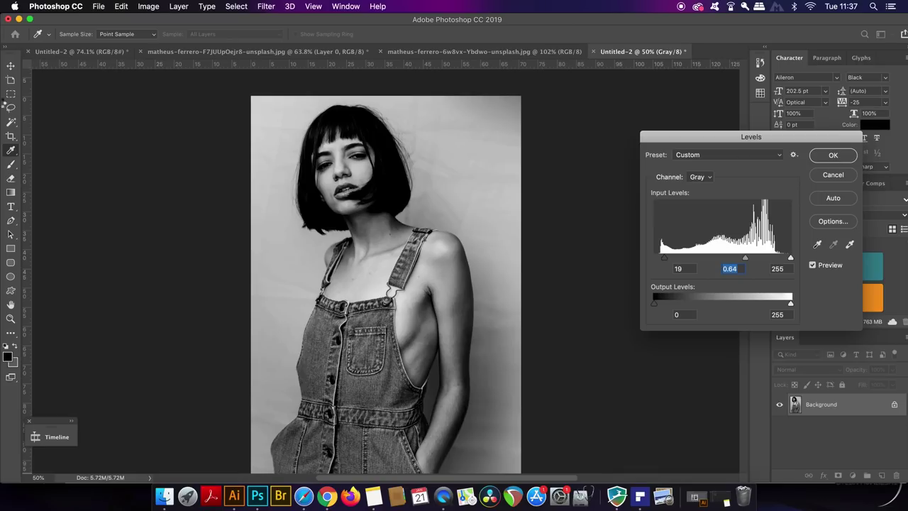
{"action": "key", "text": "Return"}
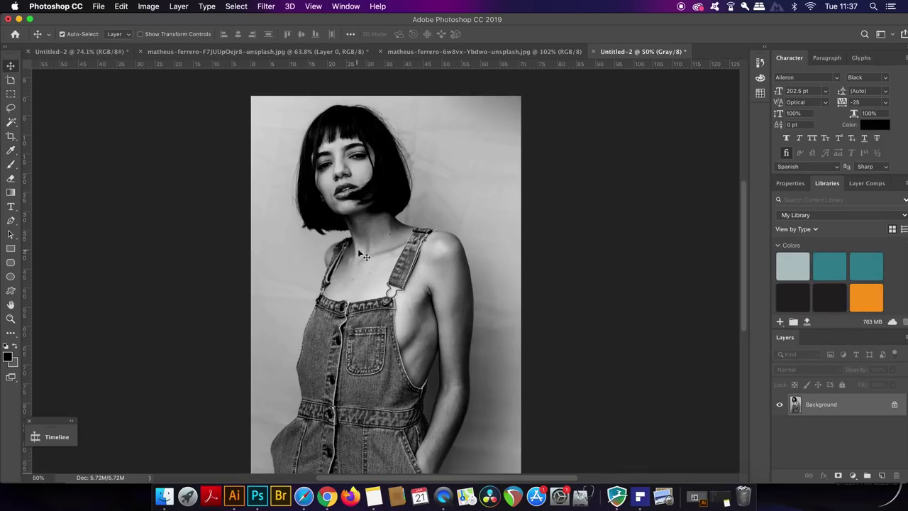
Unlock the grayscale background and paste it into the colour portrait as Layer 1
{"action": "double_click", "coordinate": [840, 410]}
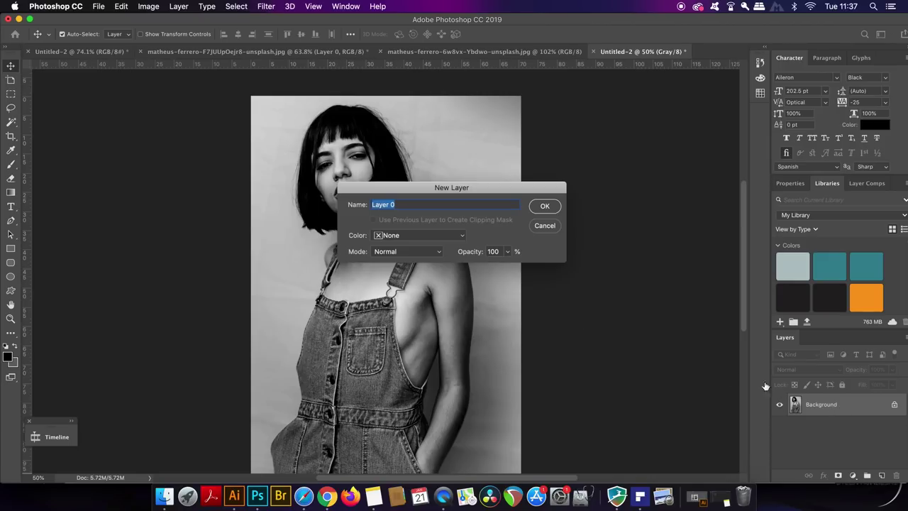
{"action": "key", "text": "Return"}
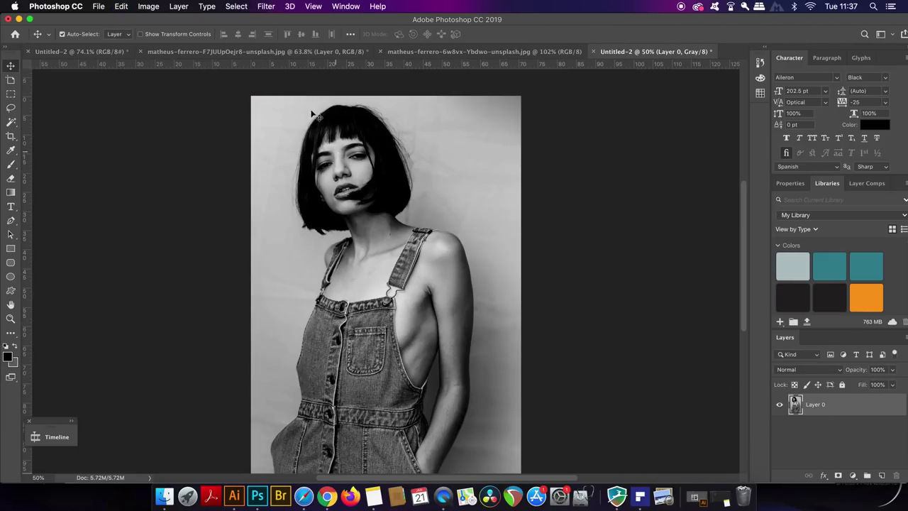
{"action": "left_click", "coordinate": [270, 52]}
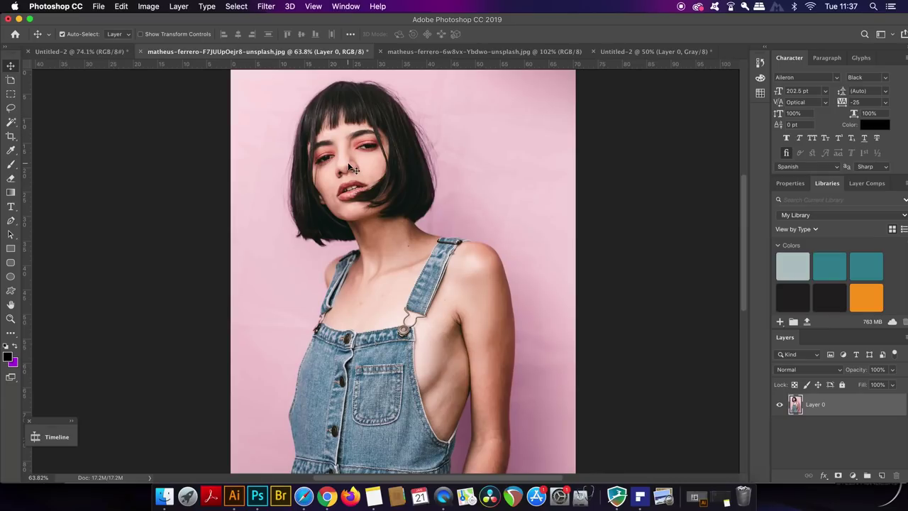
{"action": "key", "text": "ctrl+v"}
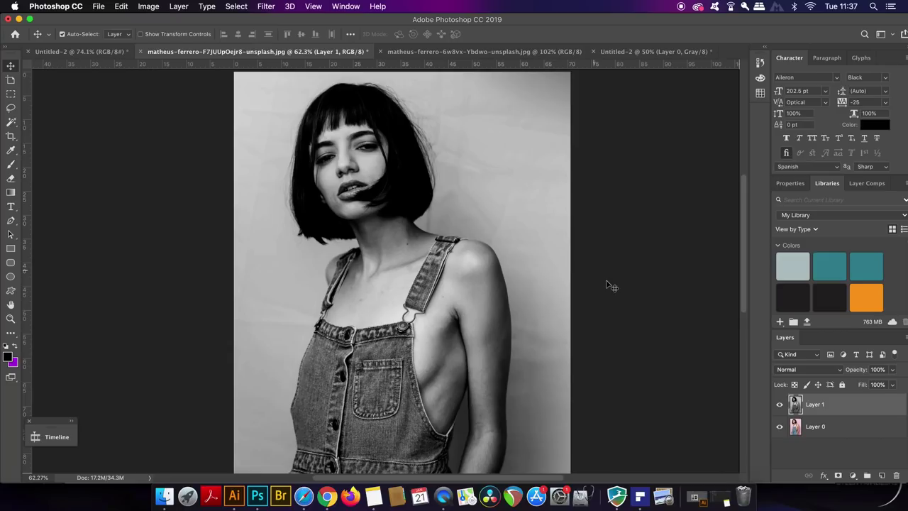
Set Layer 1's blend mode to Multiply
{"action": "left_click", "coordinate": [796, 373]}
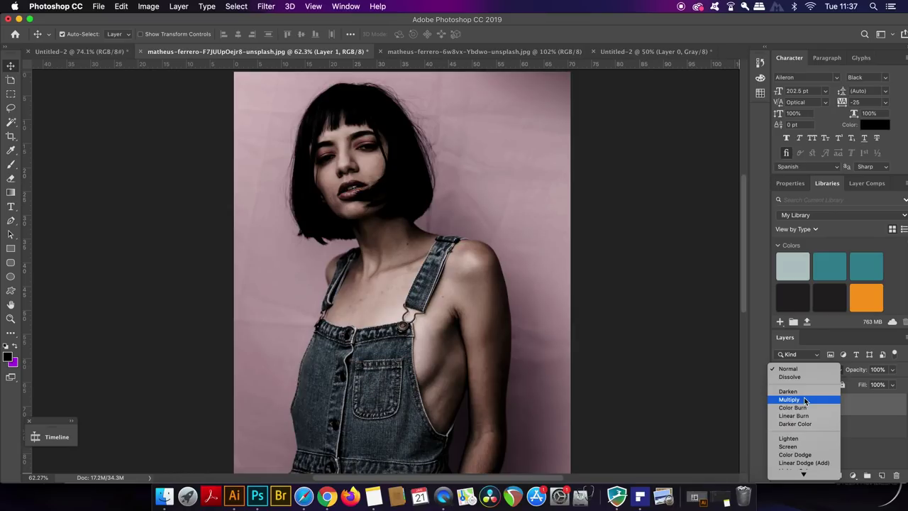
{"action": "left_click", "coordinate": [806, 401]}
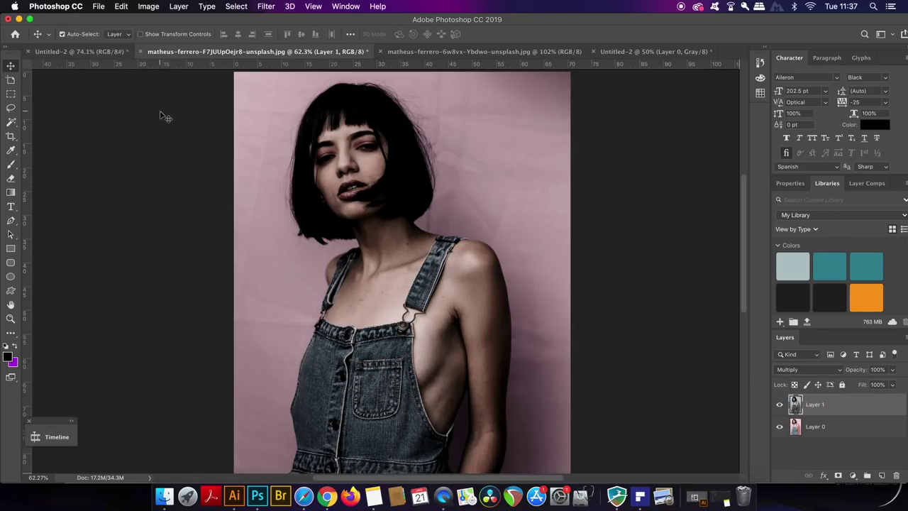
{"action": "scroll", "coordinate": [162, 115], "scroll_direction": "down", "scroll_amount": 1}
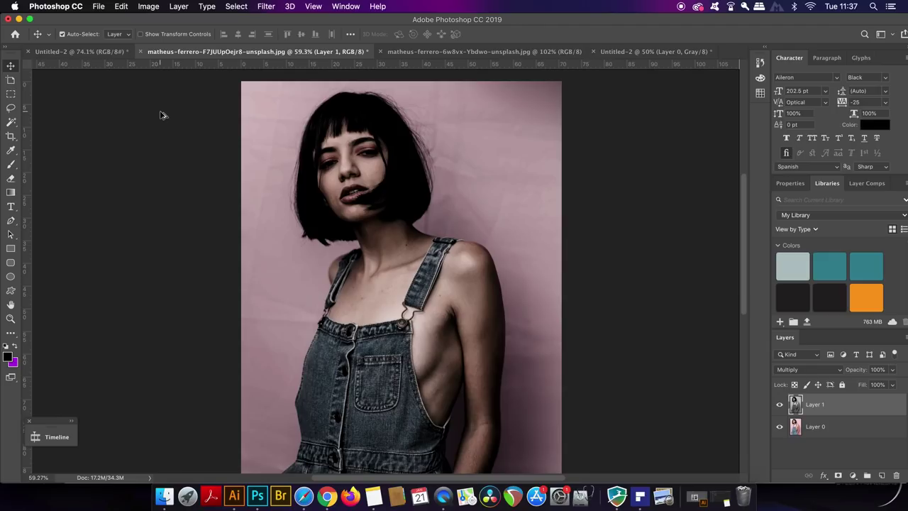
{"action": "scroll", "coordinate": [162, 115], "scroll_direction": "down", "scroll_amount": 1}
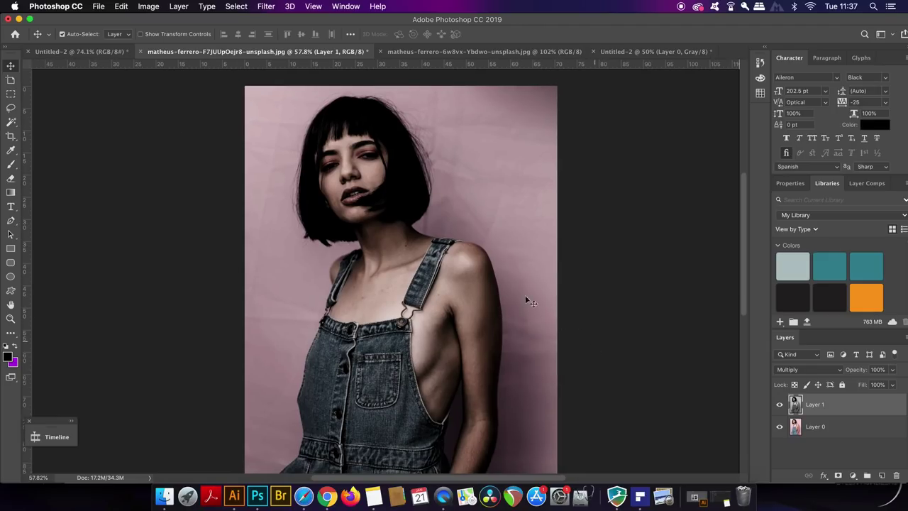
Apply Lighting Effects with a Spot light moved, rotated and widened into an oval over the face
{"action": "left_click", "coordinate": [264, 6]}
{"action": "mouse_move", "coordinate": [276, 185]}
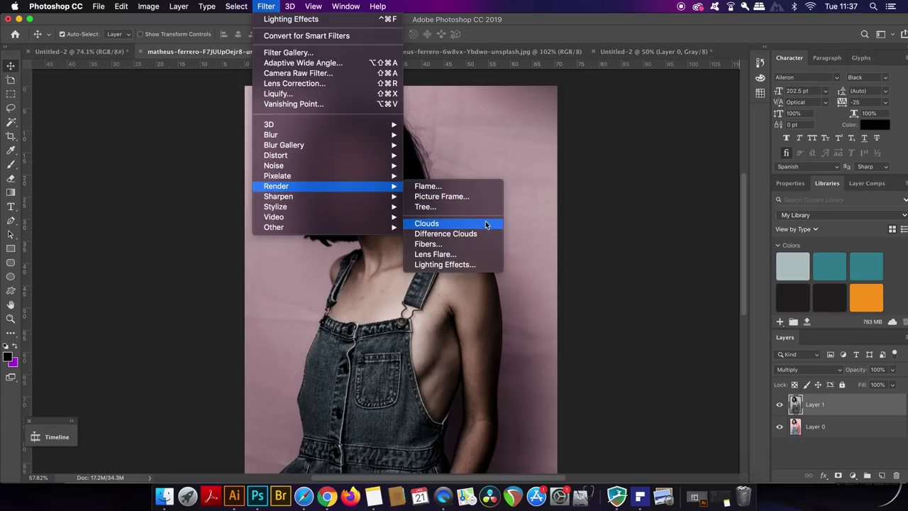
{"action": "left_click", "coordinate": [471, 266]}
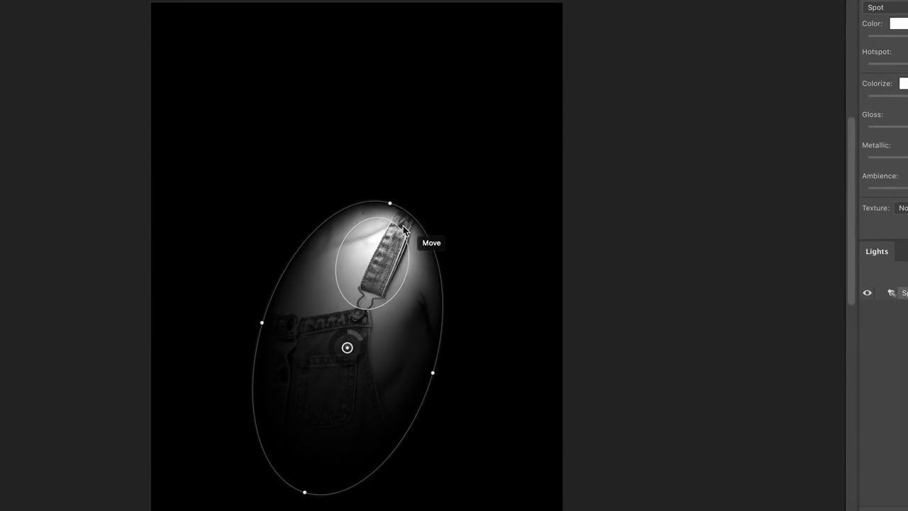
{"action": "left_click_drag", "start_coordinate": [401, 259], "coordinate": [331, 137]}
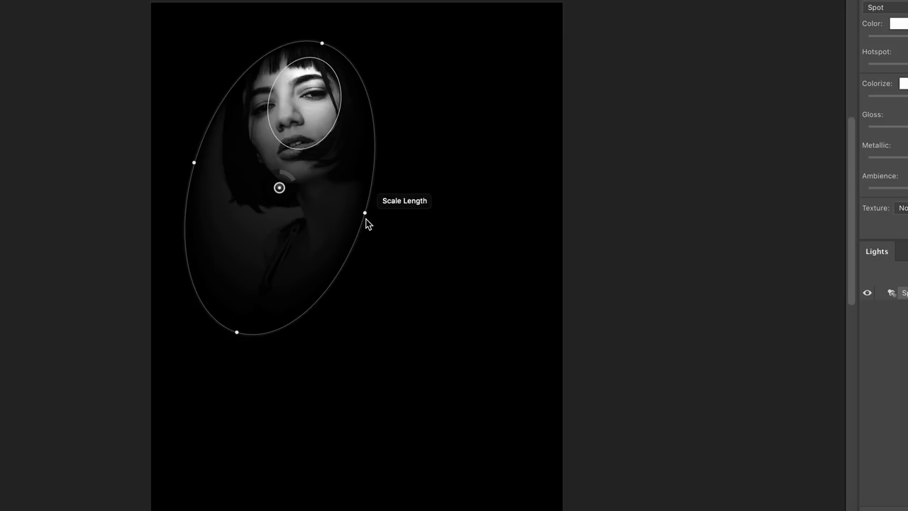
{"action": "mouse_move", "coordinate": [365, 218]}
{"action": "left_mouse_down"}
{"action": "mouse_move", "coordinate": [408, 198]}
{"action": "mouse_move", "coordinate": [418, 142]}
{"action": "left_mouse_up"}
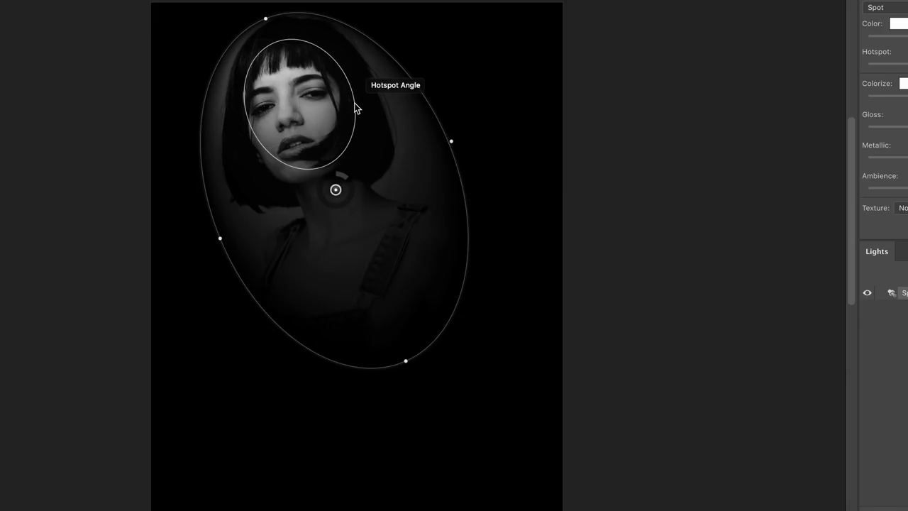
{"action": "mouse_move", "coordinate": [356, 109]}
{"action": "left_mouse_down"}
{"action": "mouse_move", "coordinate": [391, 138]}
{"action": "mouse_move", "coordinate": [381, 133]}
{"action": "left_mouse_up"}
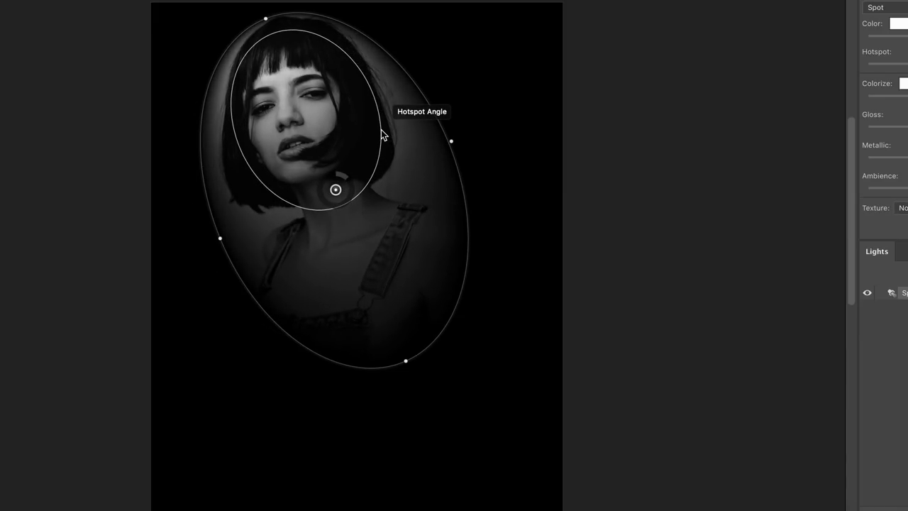
{"action": "left_click_drag", "start_coordinate": [426, 172], "coordinate": [396, 139]}
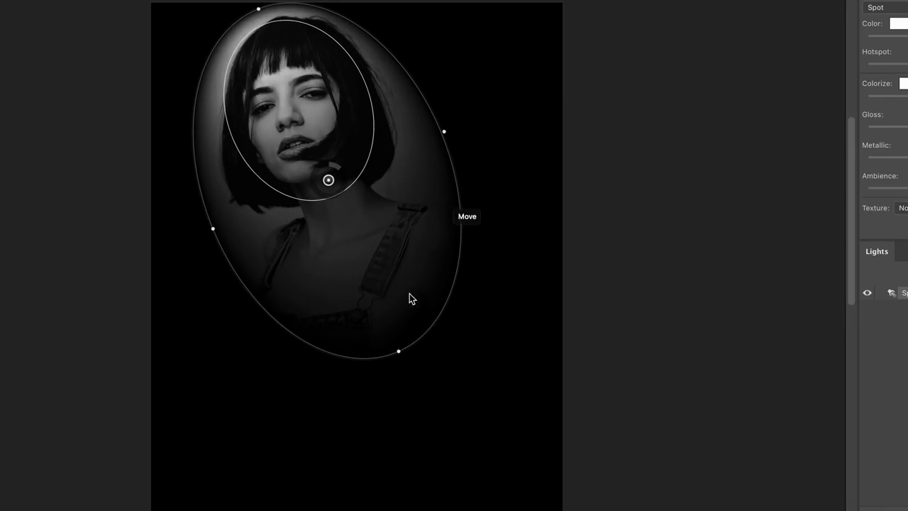
{"action": "mouse_move", "coordinate": [392, 356]}
{"action": "left_mouse_down"}
{"action": "mouse_move", "coordinate": [411, 381]}
{"action": "mouse_move", "coordinate": [392, 376]}
{"action": "left_mouse_up"}
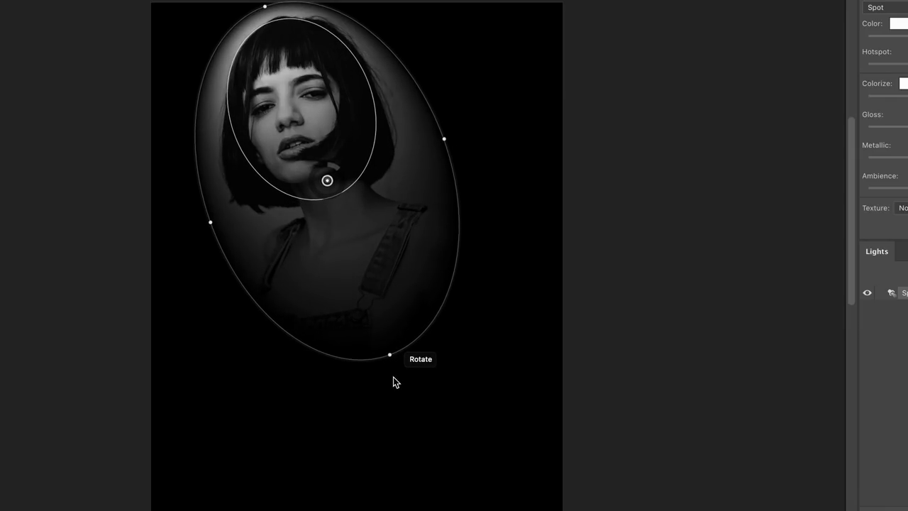
{"action": "left_click_drag", "start_coordinate": [217, 226], "coordinate": [200, 231]}
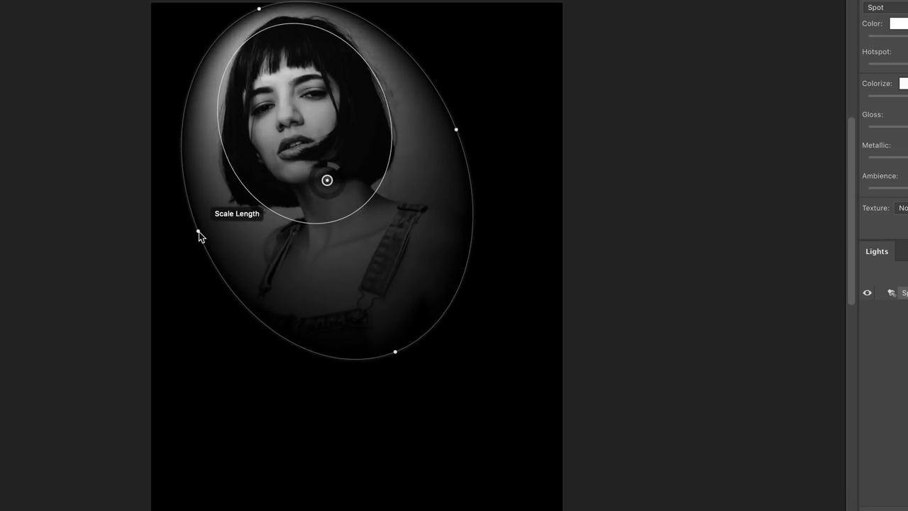
{"action": "mouse_move", "coordinate": [382, 252]}
{"action": "left_mouse_down"}
{"action": "mouse_move", "coordinate": [396, 271]}
{"action": "mouse_move", "coordinate": [376, 252]}
{"action": "mouse_move", "coordinate": [389, 259]}
{"action": "left_mouse_up"}
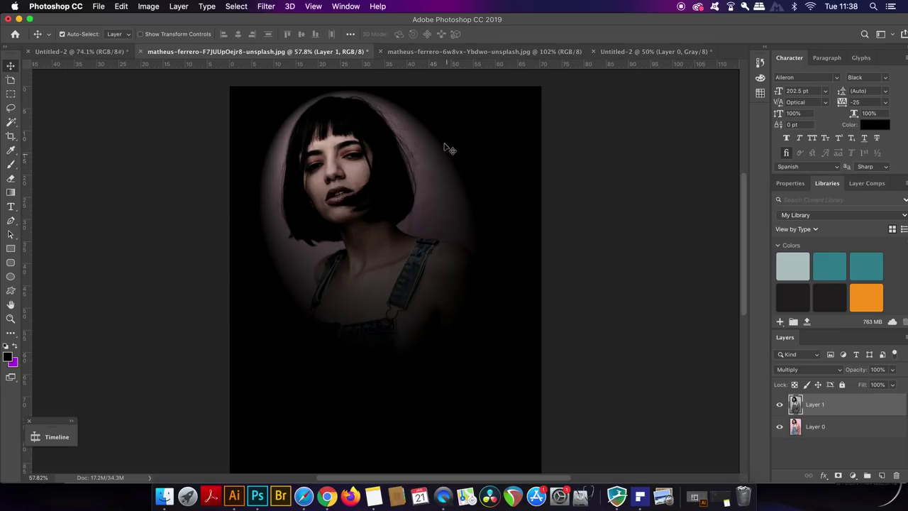
Add a new empty Layer 2 and set the foreground colour to black
{"action": "left_click", "coordinate": [207, 6]}
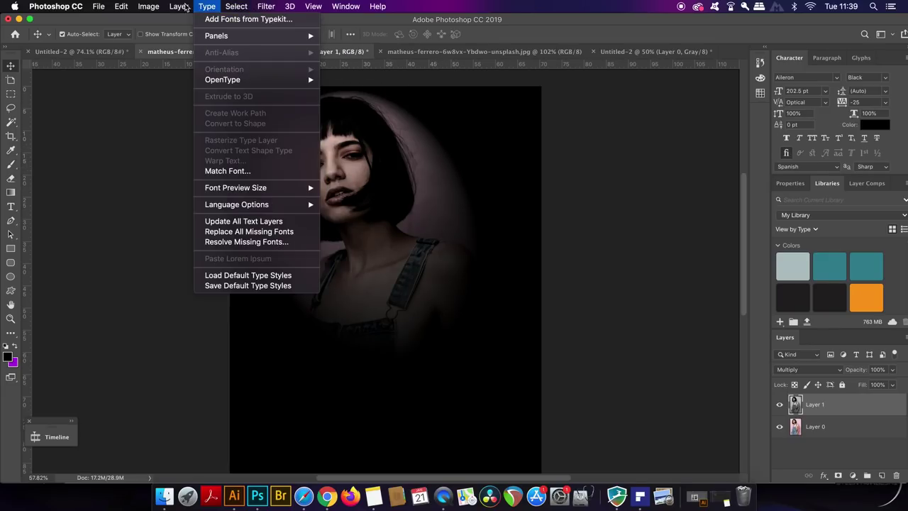
{"action": "left_click", "coordinate": [324, 23]}
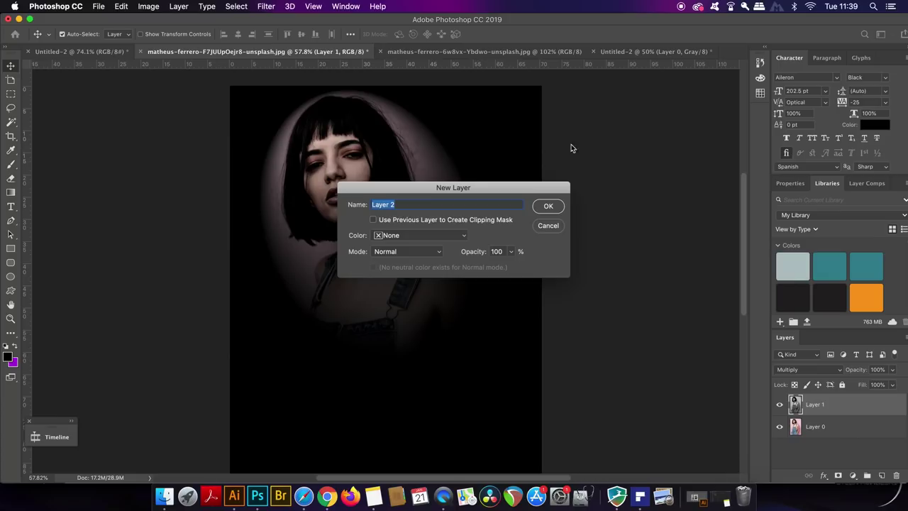
{"action": "key", "text": "Return"}
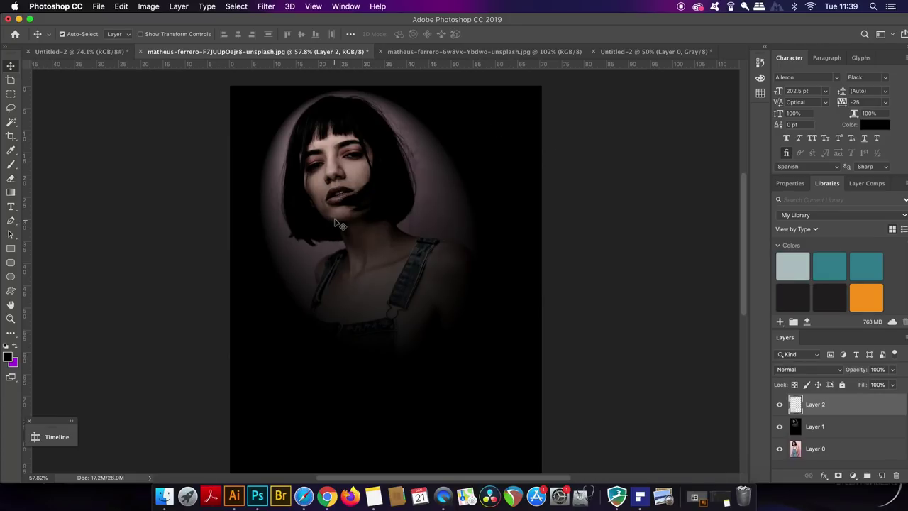
{"action": "left_click", "coordinate": [9, 359]}
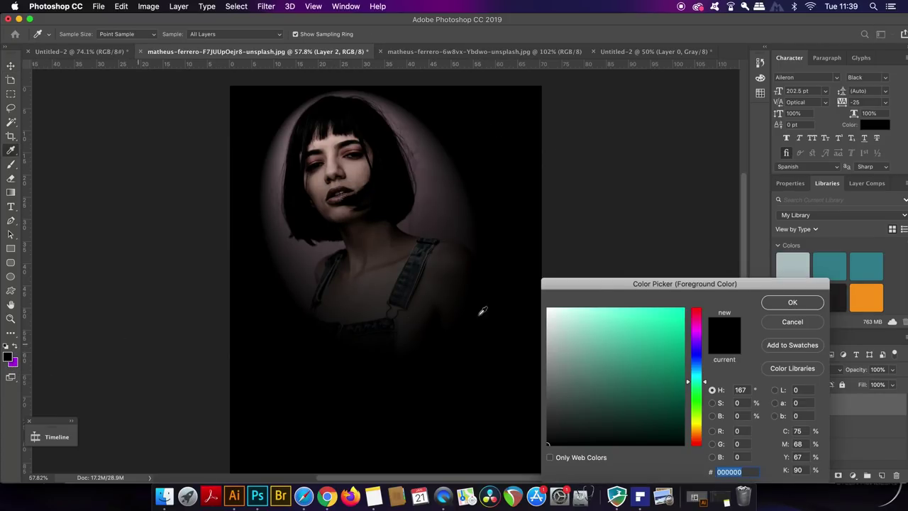
{"action": "key", "text": "Return"}
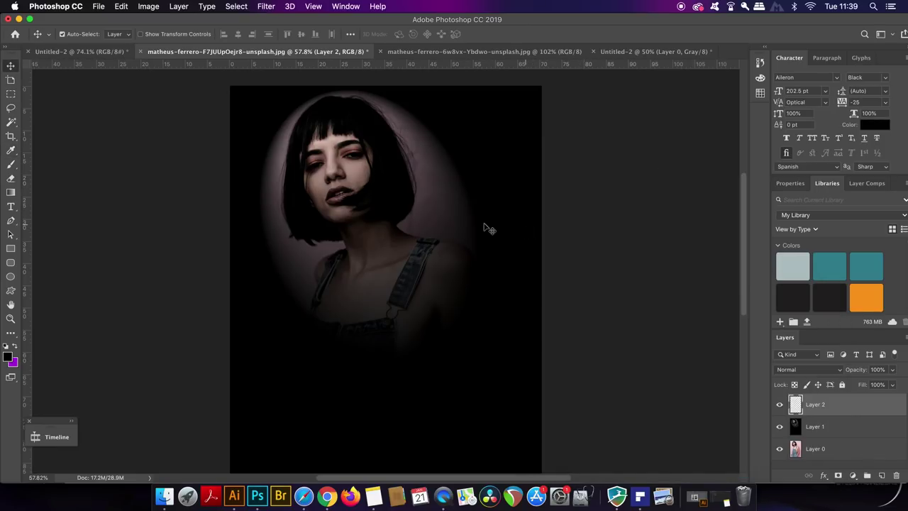
Paint black with a low-opacity soft brush over the pink glow beside the hair
{"action": "key", "text": "b"}
{"action": "scroll", "coordinate": [433, 192], "scroll_direction": "up", "scroll_amount": 3}
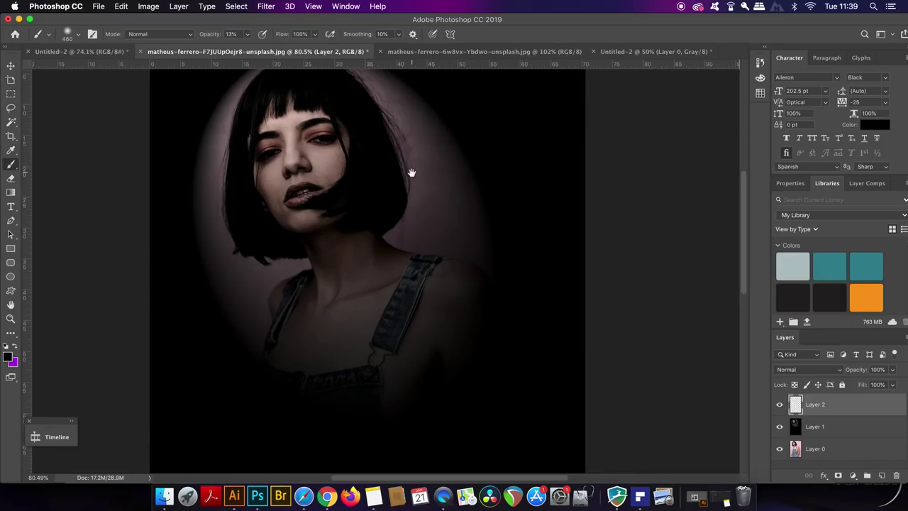
{"action": "left_click_drag", "start_coordinate": [408, 228], "coordinate": [405, 285]}
{"action": "key", "text": "ctrl+r"}
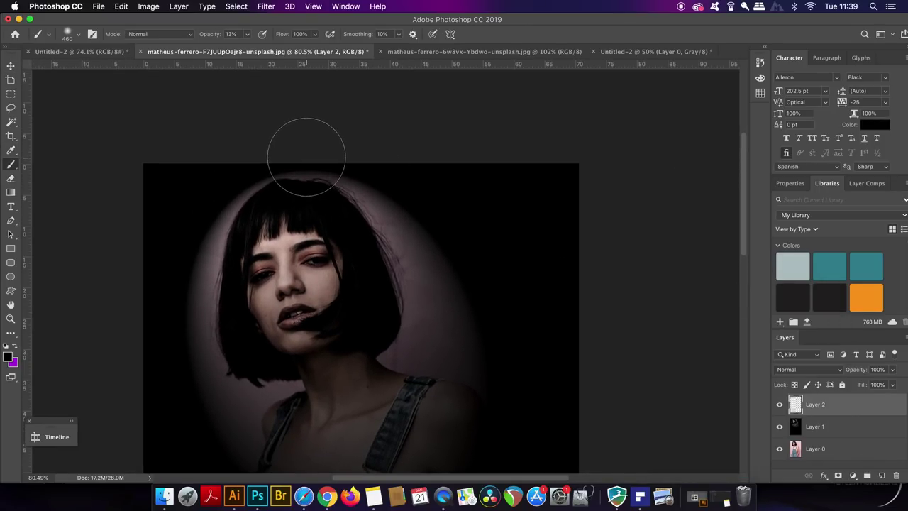
{"action": "left_click", "coordinate": [247, 34]}
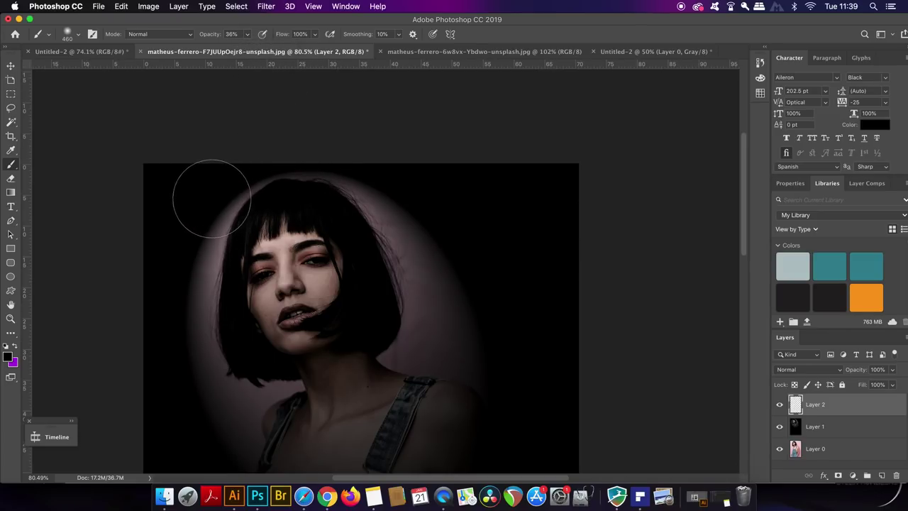
{"action": "mouse_move", "coordinate": [192, 243]}
{"action": "left_mouse_down"}
{"action": "mouse_move", "coordinate": [174, 331]}
{"action": "mouse_move", "coordinate": [293, 170]}
{"action": "mouse_move", "coordinate": [365, 152]}
{"action": "mouse_move", "coordinate": [279, 152]}
{"action": "left_mouse_up"}
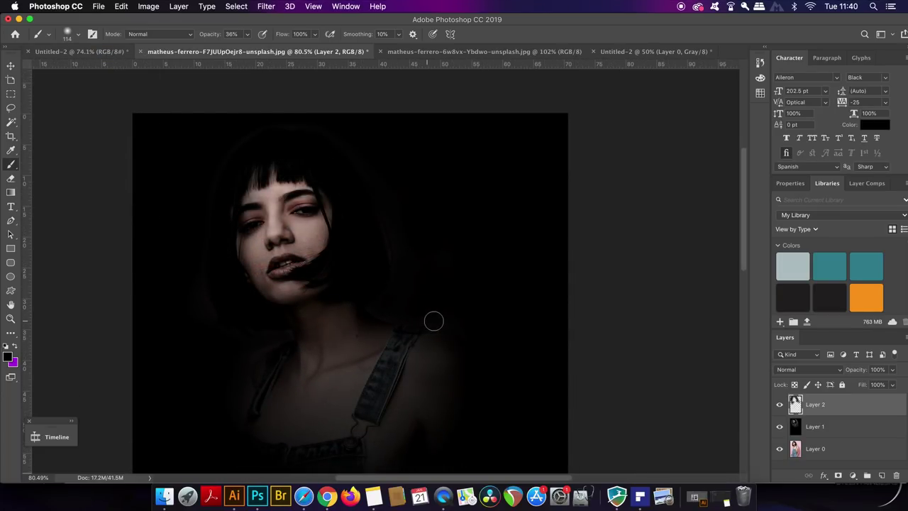
{"action": "scroll", "coordinate": [426, 316], "scroll_direction": "down", "scroll_amount": 3}
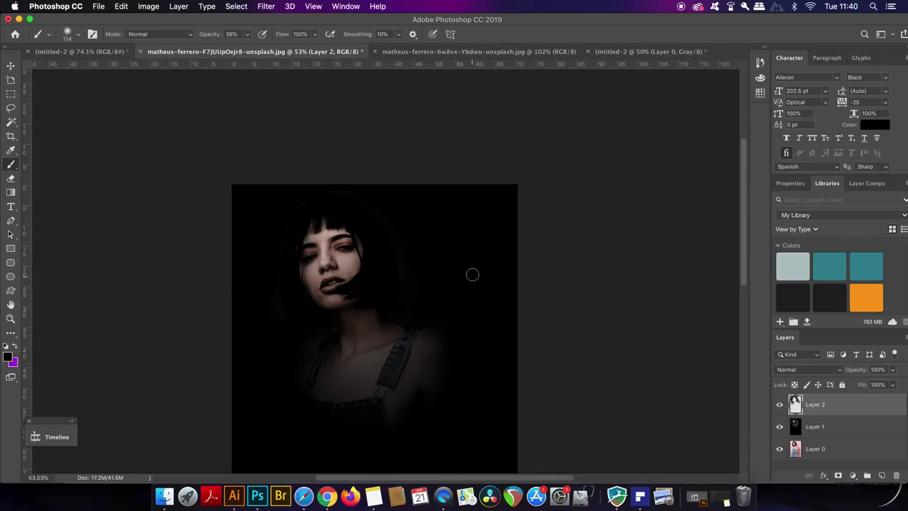
{"action": "left_click_drag", "start_coordinate": [430, 269], "coordinate": [435, 188]}
{"action": "key", "text": "ctrl+r"}
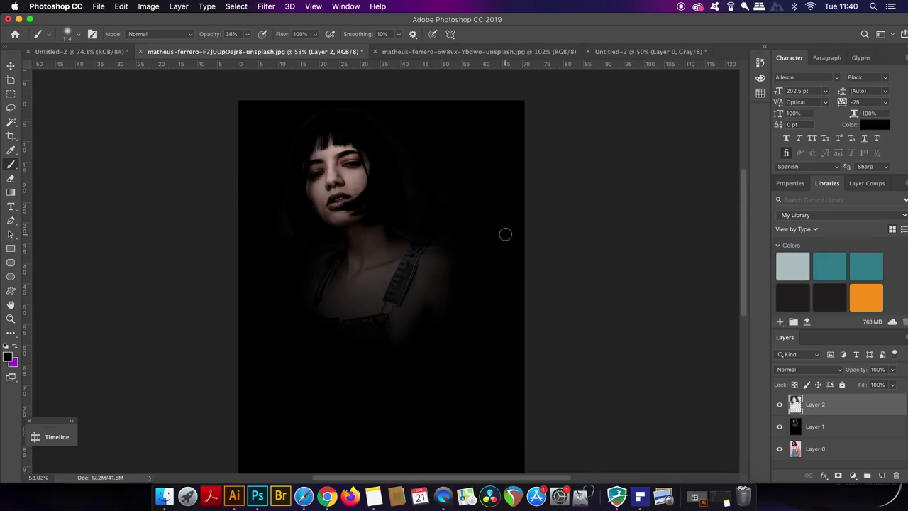
Flatten the image and drag the portrait into the Untitled-2 document
{"action": "left_click", "coordinate": [180, 6]}
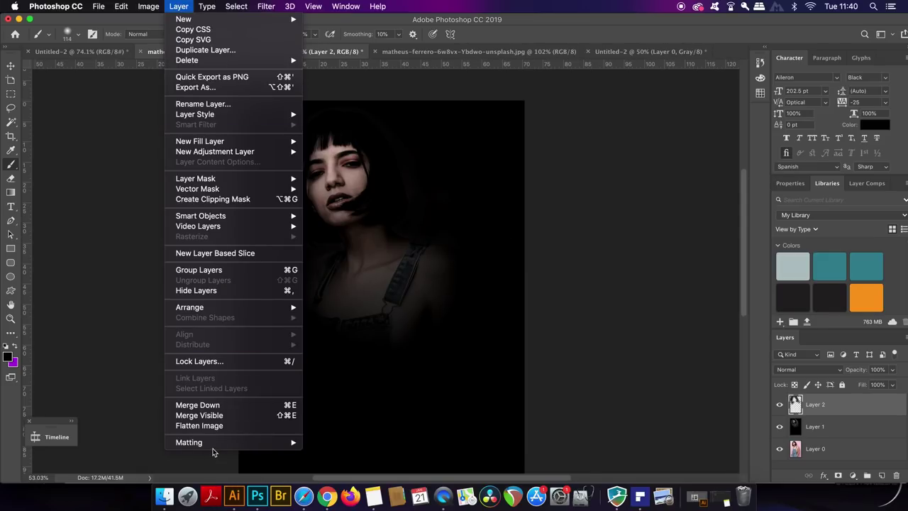
{"action": "left_click", "coordinate": [223, 424]}
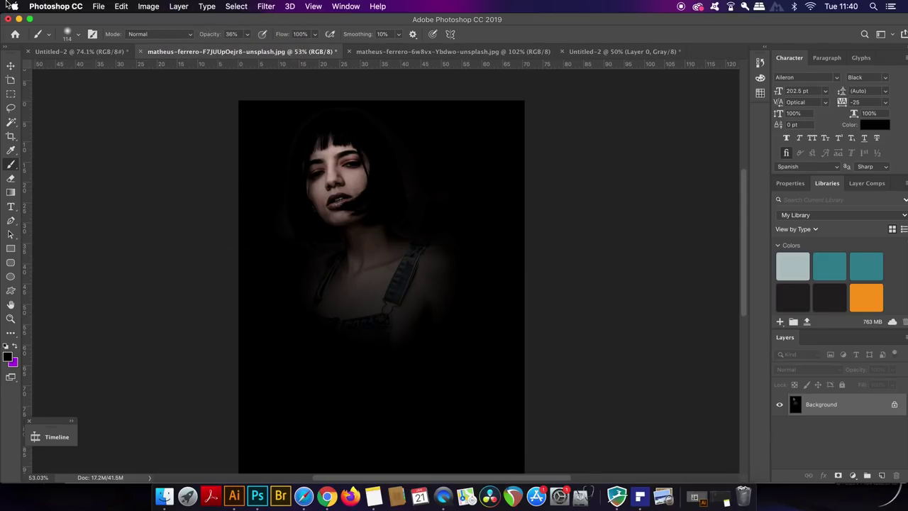
{"action": "left_click", "coordinate": [10, 65]}
{"action": "left_click", "coordinate": [71, 51]}
{"action": "mouse_move", "coordinate": [323, 279]}
{"action": "left_mouse_down"}
{"action": "mouse_move", "coordinate": [346, 287]}
{"action": "mouse_move", "coordinate": [397, 416]}
{"action": "mouse_move", "coordinate": [426, 285]}
{"action": "left_mouse_up"}
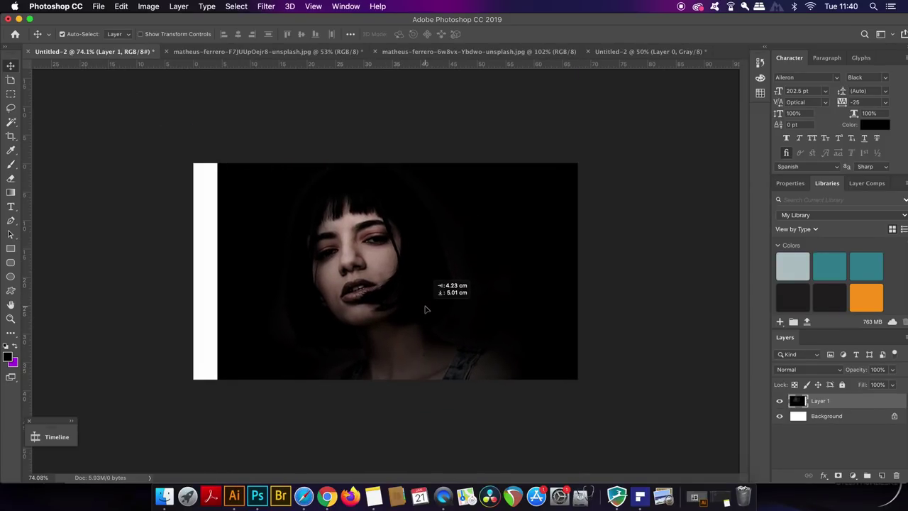
Free Transform the portrait to scale and position it covering the Untitled-2 frame
{"action": "key", "text": "ctrl+t"}
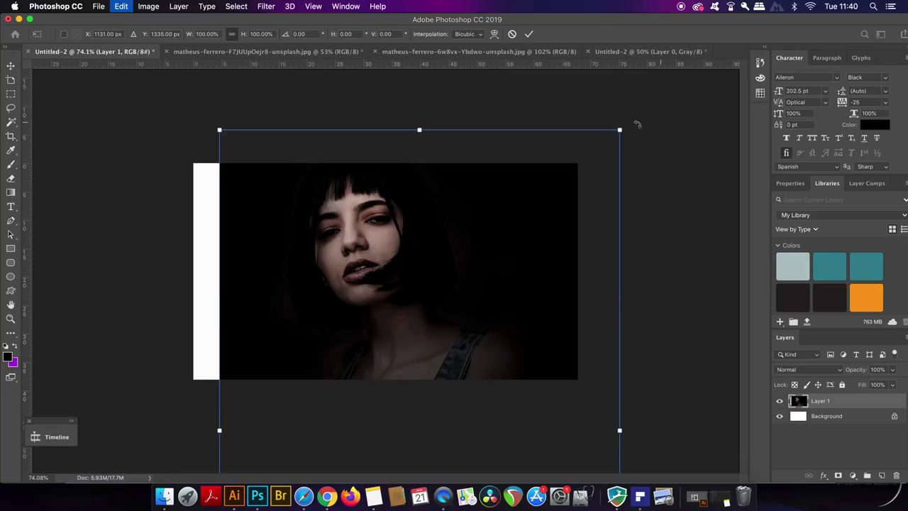
{"action": "left_click_drag", "start_coordinate": [618, 131], "coordinate": [586, 182]}
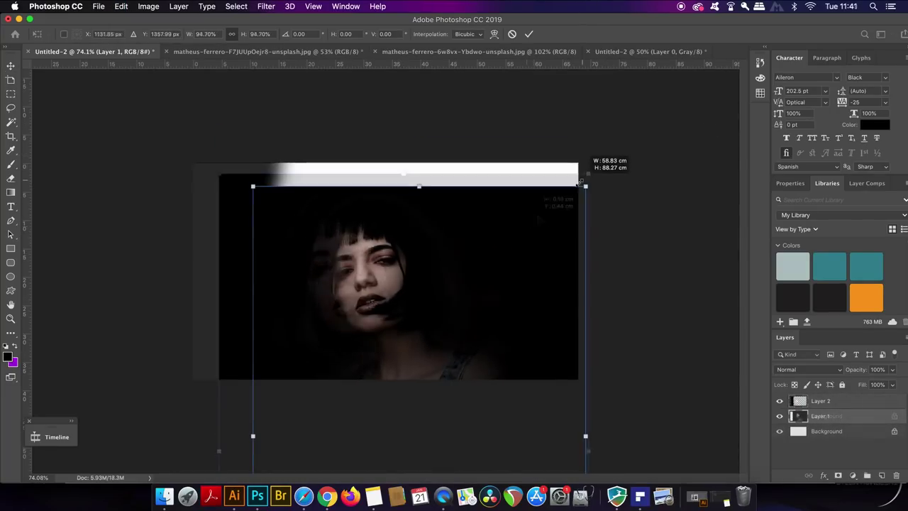
{"action": "mouse_move", "coordinate": [502, 254]}
{"action": "left_mouse_down"}
{"action": "mouse_move", "coordinate": [495, 212]}
{"action": "mouse_move", "coordinate": [496, 226]}
{"action": "left_mouse_up"}
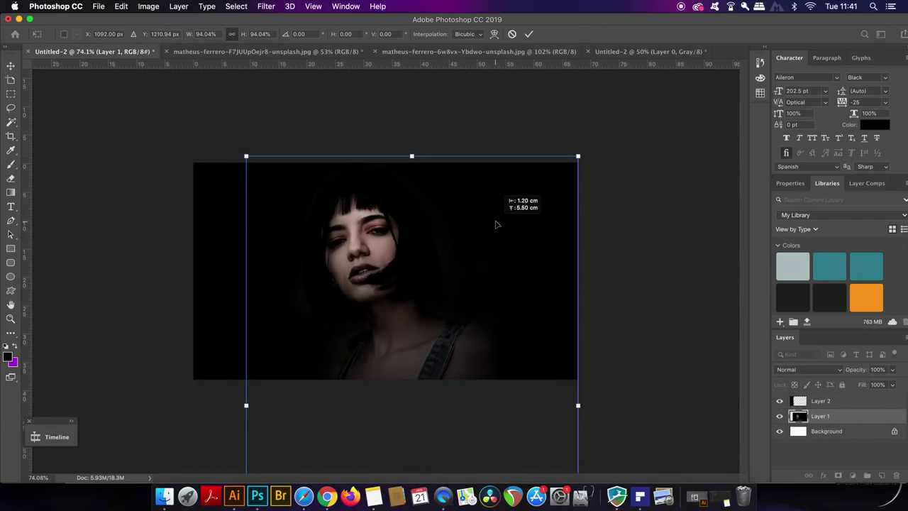
{"action": "key", "text": "Return"}
{"action": "key", "text": "b"}
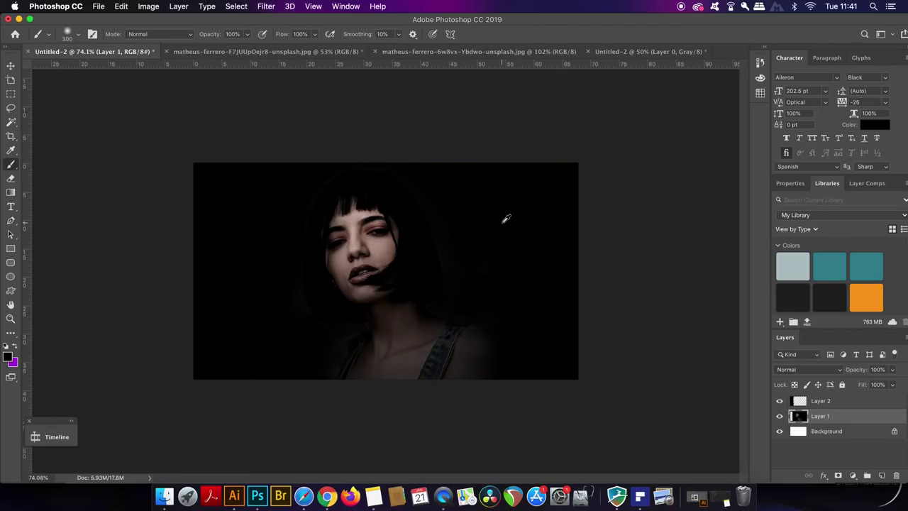
{"action": "scroll", "coordinate": [505, 219], "scroll_direction": "down", "scroll_amount": 1}
{"action": "scroll", "coordinate": [506, 220], "scroll_direction": "down", "scroll_amount": 2}
{"action": "scroll", "coordinate": [505, 219], "scroll_direction": "down", "scroll_amount": 1}
{"action": "scroll", "coordinate": [506, 218], "scroll_direction": "up", "scroll_amount": 2}
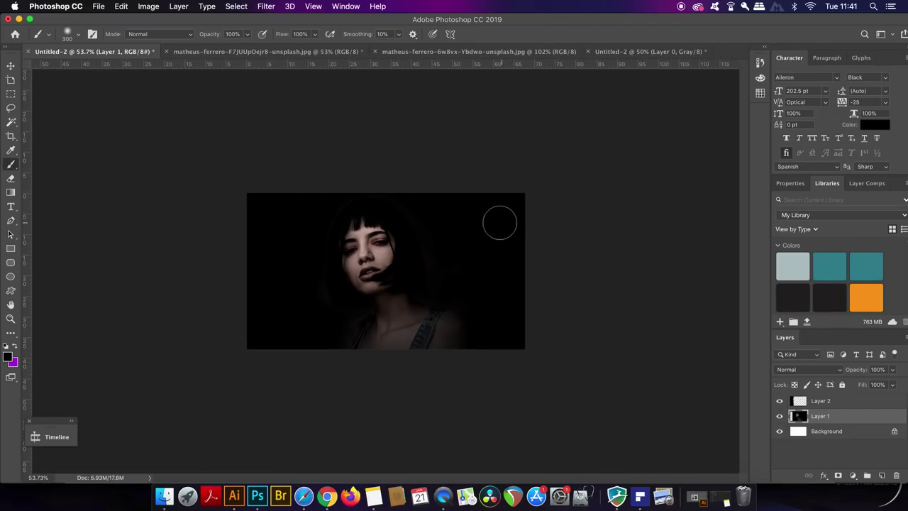
{"action": "left_click", "coordinate": [100, 6]}
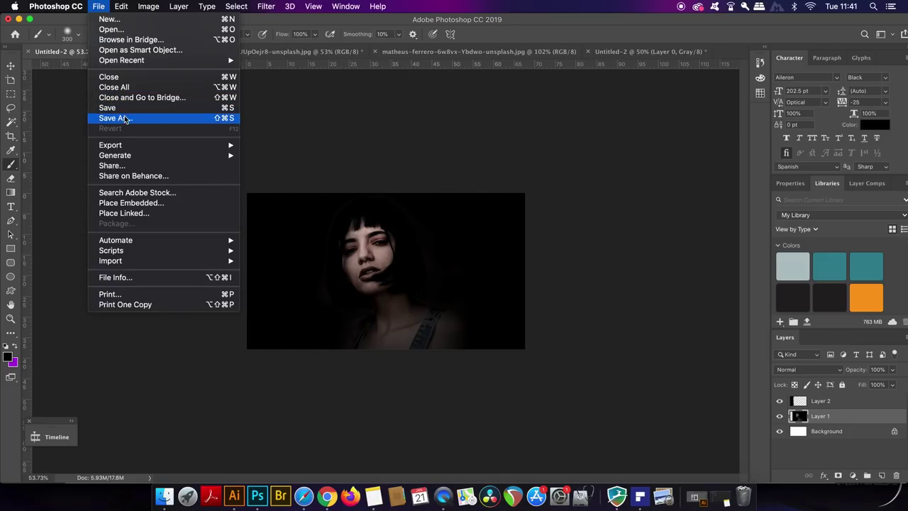
Save the portrait as bbb.jpg and place the brush stroke, rotated upright, left of the artboard
{"action": "left_click", "coordinate": [124, 118]}
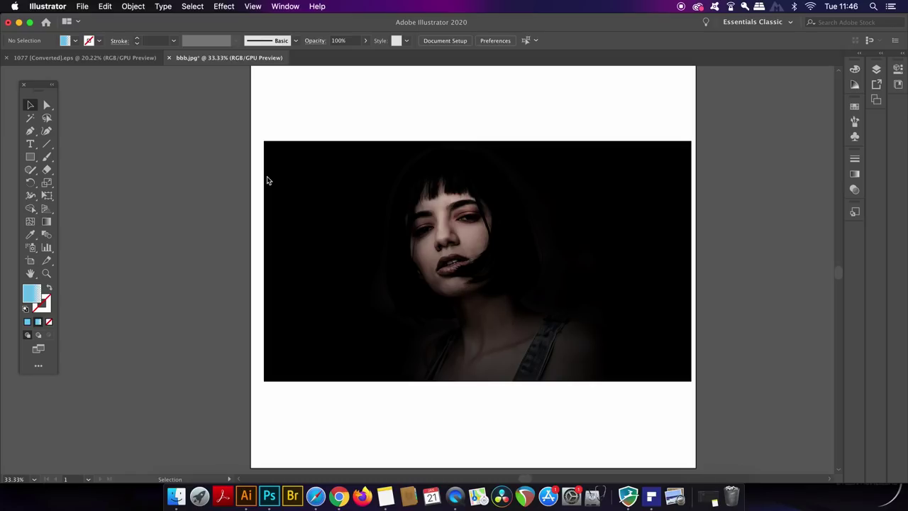
{"action": "left_click", "coordinate": [121, 58]}
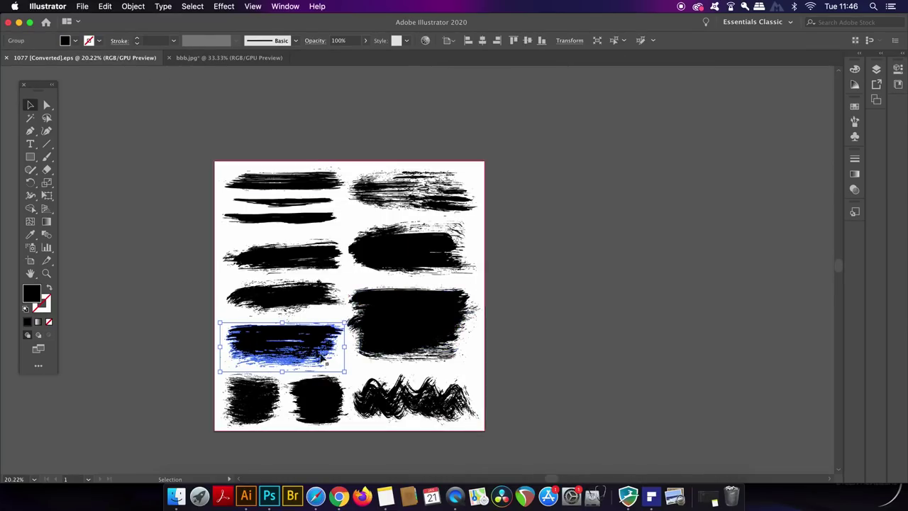
{"action": "mouse_move", "coordinate": [316, 349]}
{"action": "left_mouse_down"}
{"action": "mouse_move", "coordinate": [283, 240]}
{"action": "mouse_move", "coordinate": [272, 247]}
{"action": "left_mouse_up"}
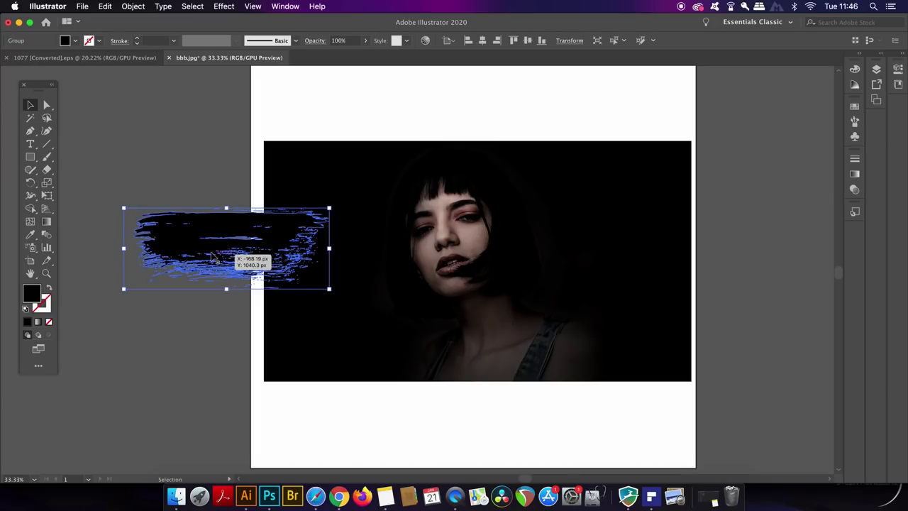
{"action": "left_click_drag", "start_coordinate": [336, 292], "coordinate": [309, 138]}
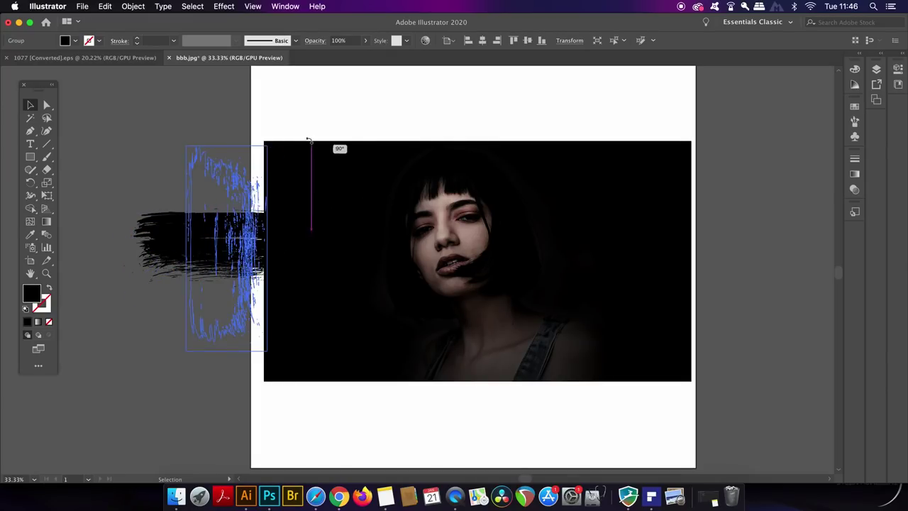
{"action": "left_click_drag", "start_coordinate": [209, 213], "coordinate": [166, 218]}
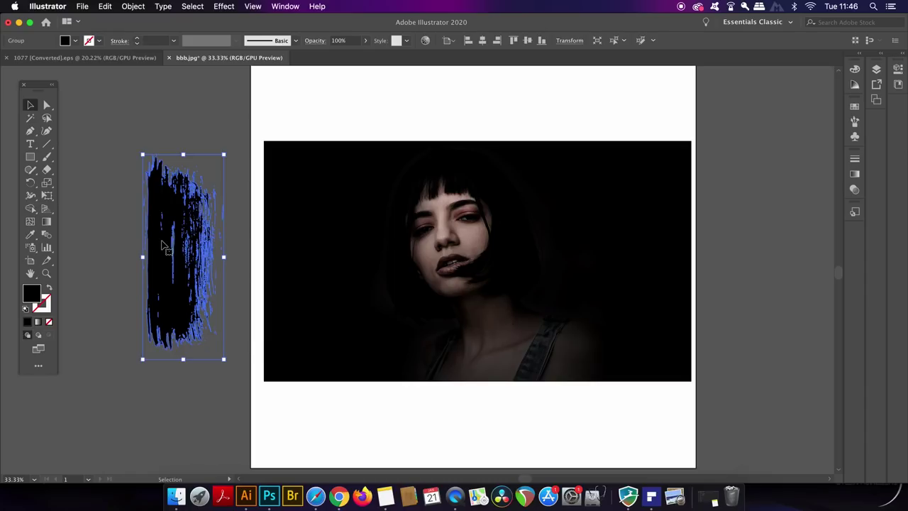
Give the brush stroke a 90° gradient fill with an added colour stop
{"action": "left_click", "coordinate": [30, 322]}
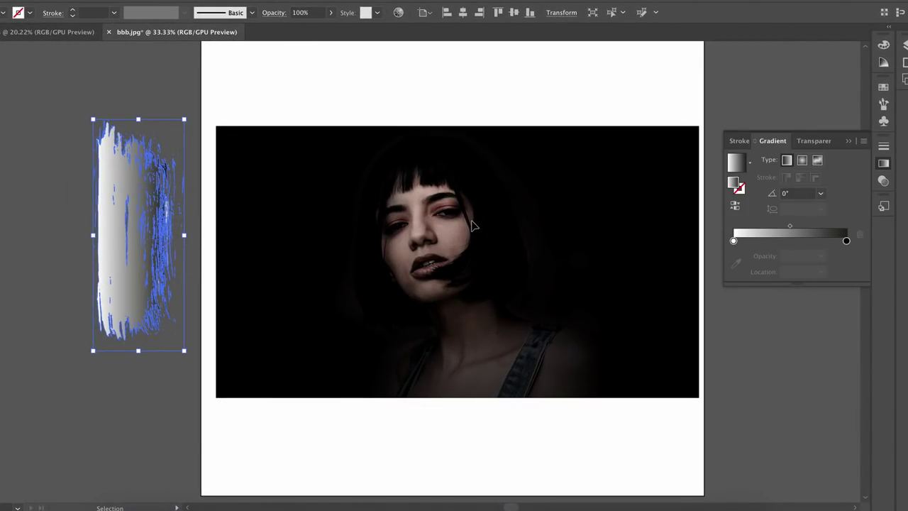
{"action": "left_click", "coordinate": [820, 193]}
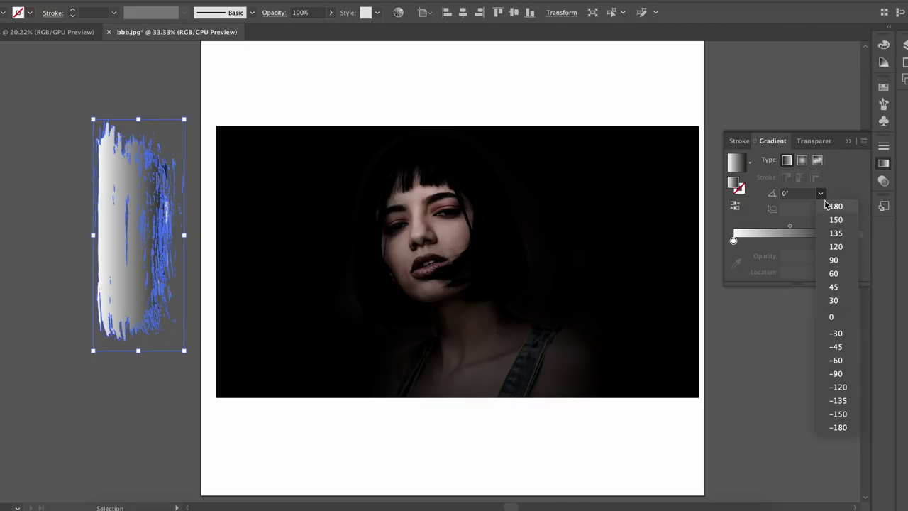
{"action": "left_click", "coordinate": [837, 260]}
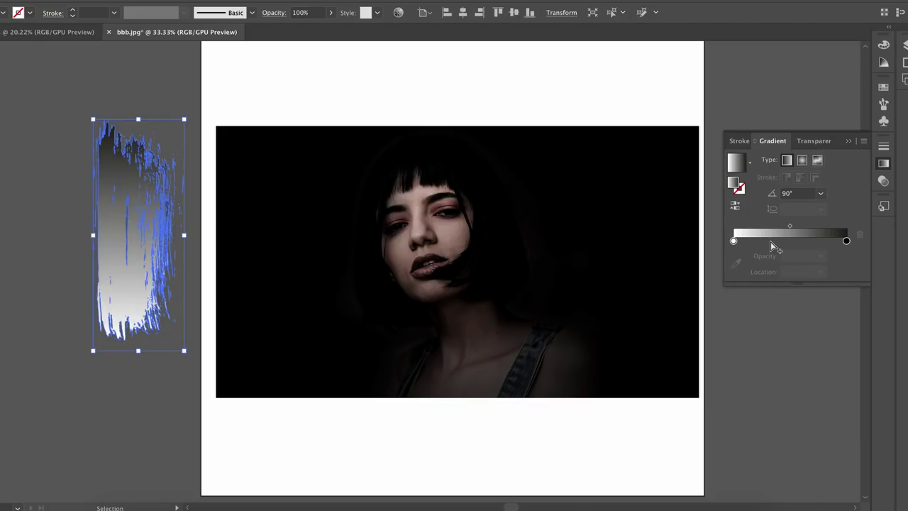
{"action": "left_click", "coordinate": [773, 240]}
{"action": "left_click_drag", "start_coordinate": [776, 240], "coordinate": [795, 244]}
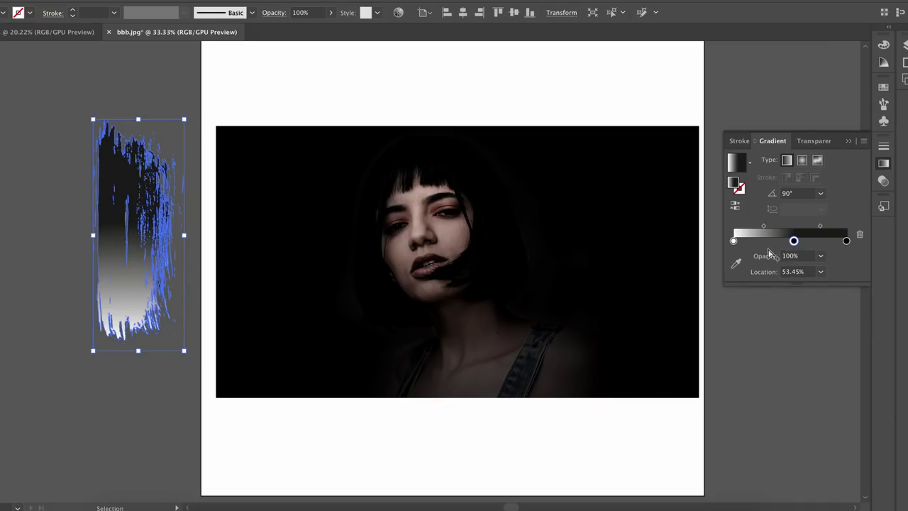
Recolour the left stop to CMYK cyan with a little magenta and remove the dark stop
{"action": "left_click", "coordinate": [733, 241]}
{"action": "double_click", "coordinate": [734, 242]}
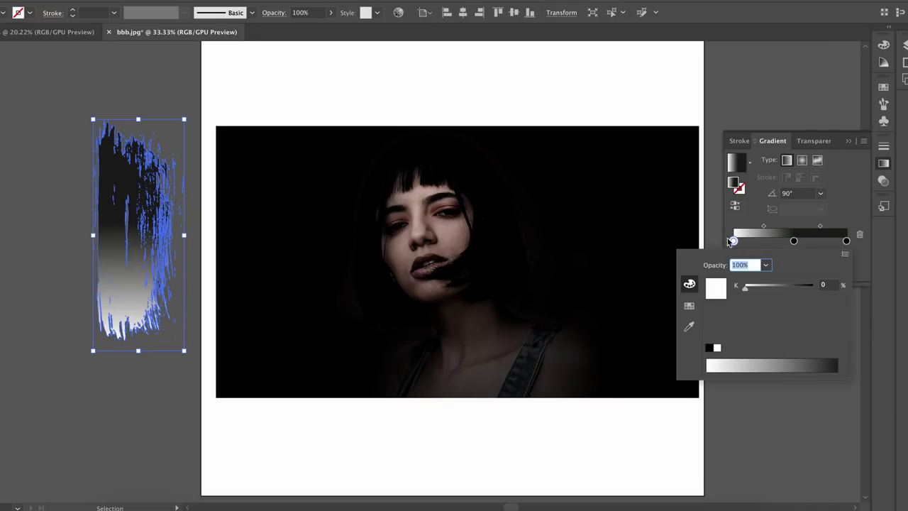
{"action": "left_click", "coordinate": [689, 284]}
{"action": "left_click", "coordinate": [845, 253]}
{"action": "left_click", "coordinate": [867, 298]}
{"action": "left_click_drag", "start_coordinate": [785, 285], "coordinate": [801, 287]}
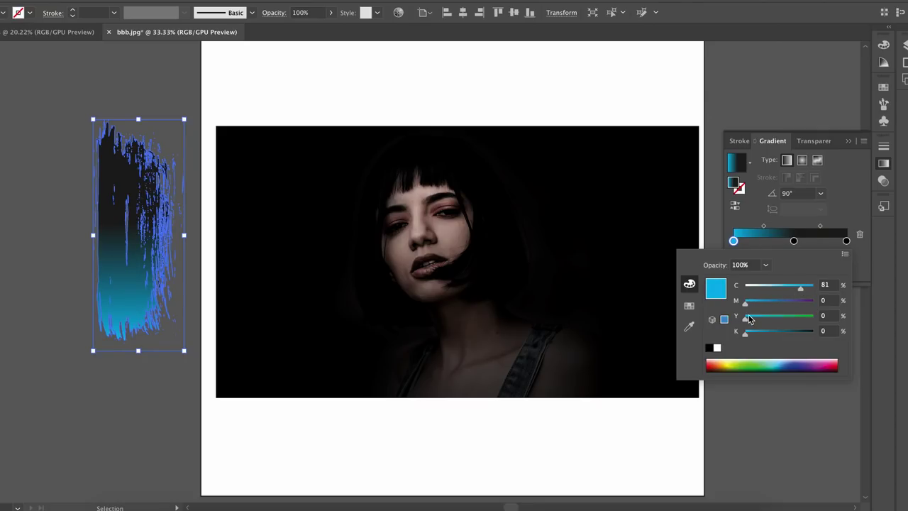
{"action": "left_click_drag", "start_coordinate": [746, 307], "coordinate": [753, 307]}
{"action": "left_click", "coordinate": [742, 241]}
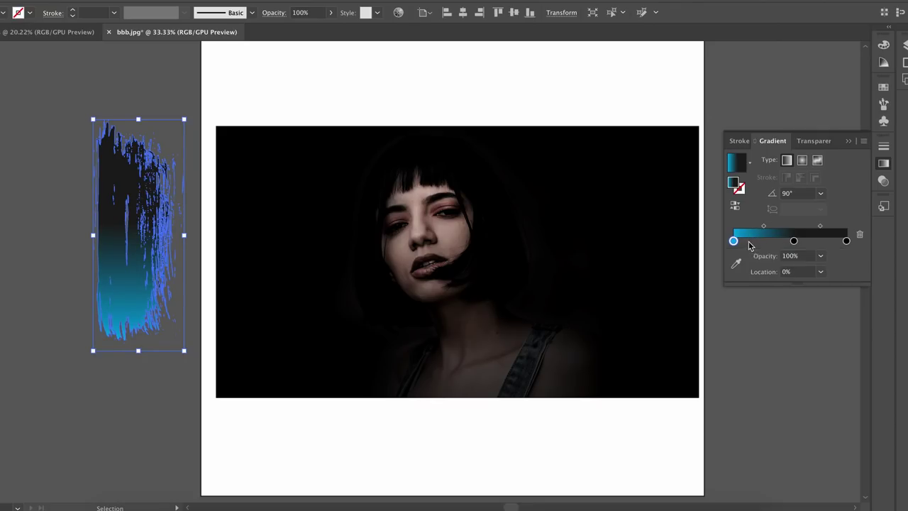
{"action": "mouse_move", "coordinate": [794, 241]}
{"action": "left_mouse_down"}
{"action": "mouse_move", "coordinate": [784, 254]}
{"action": "mouse_move", "coordinate": [787, 242]}
{"action": "mouse_move", "coordinate": [857, 254]}
{"action": "mouse_move", "coordinate": [846, 241]}
{"action": "left_mouse_up"}
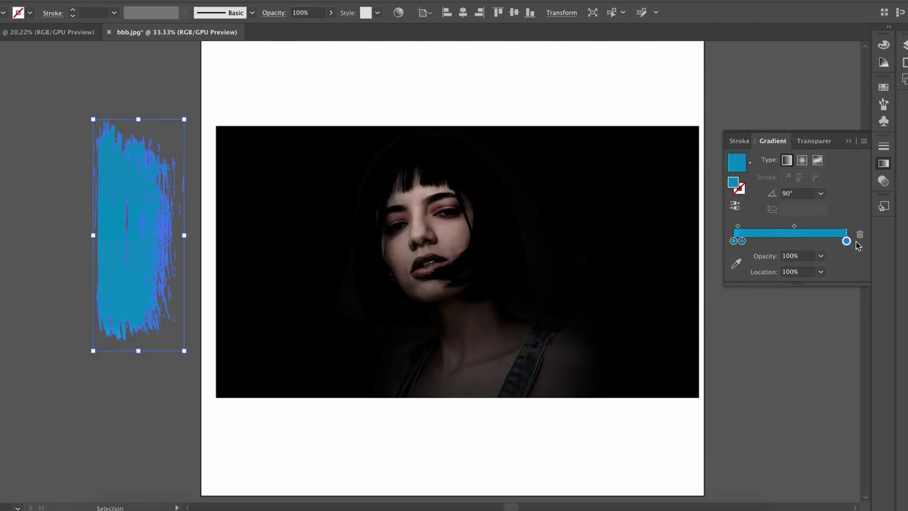
Set the right gradient stop to 0% opacity and shift the middle stop to lengthen the fade
{"action": "left_click_drag", "start_coordinate": [742, 241], "coordinate": [787, 241]}
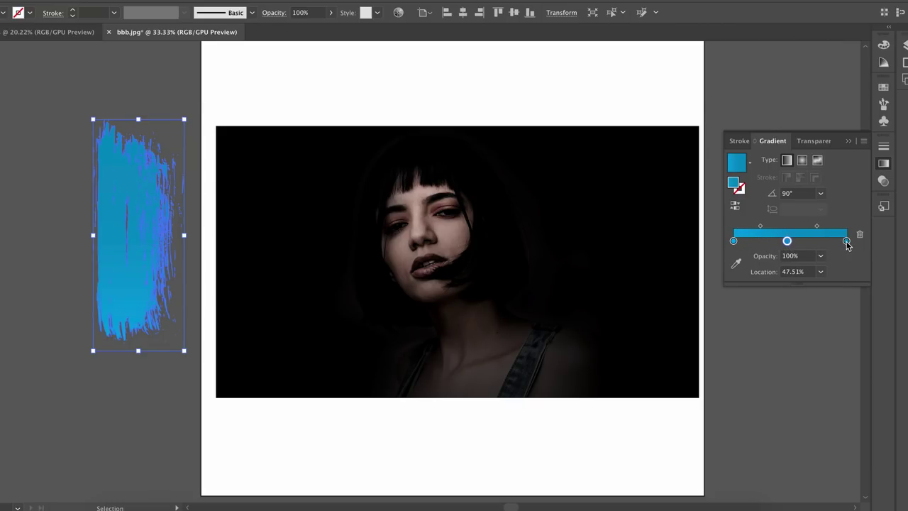
{"action": "left_click", "coordinate": [846, 242]}
{"action": "left_click", "coordinate": [821, 271]}
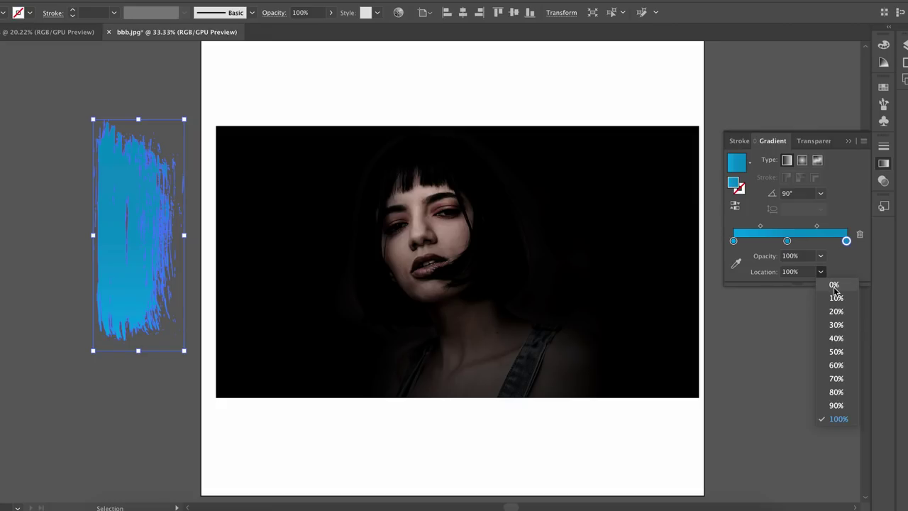
{"action": "left_click", "coordinate": [821, 256]}
{"action": "left_click", "coordinate": [832, 268]}
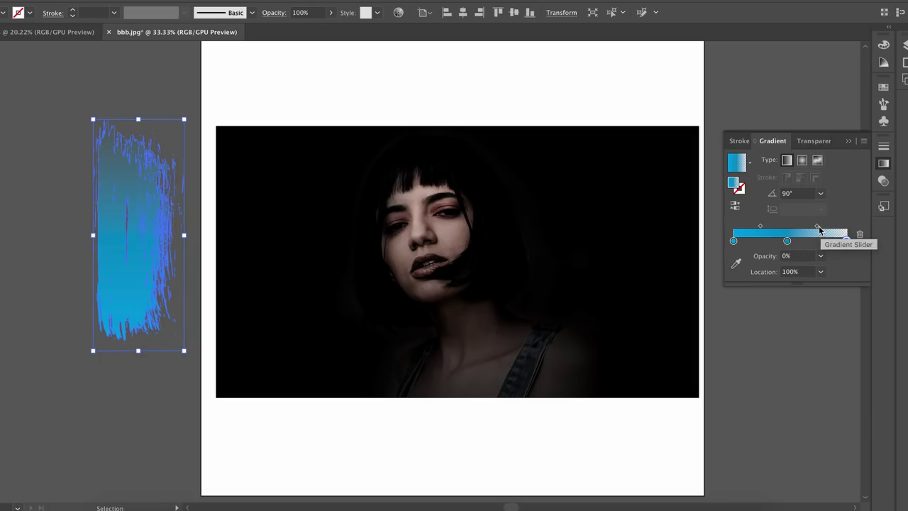
{"action": "left_click_drag", "start_coordinate": [817, 226], "coordinate": [776, 241]}
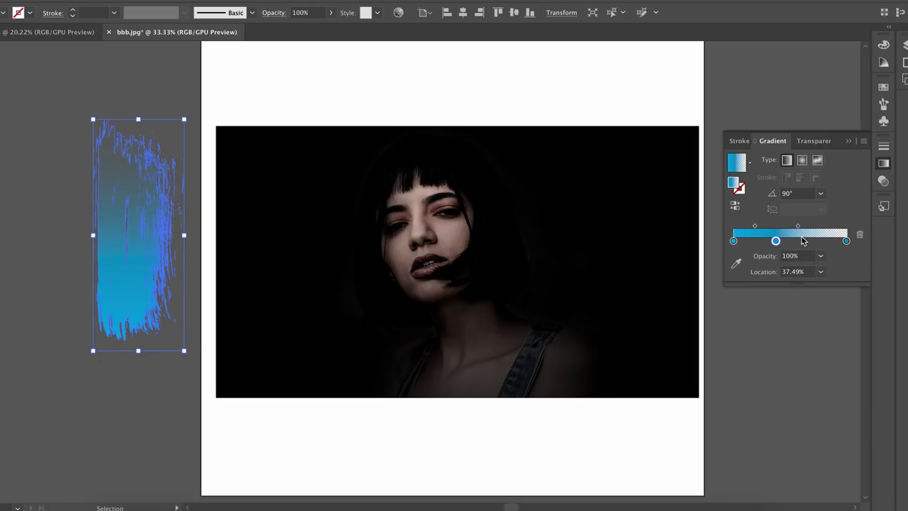
Move the stroke onto the portrait and rotate it to slant across the face
{"action": "mouse_move", "coordinate": [136, 271]}
{"action": "left_mouse_down"}
{"action": "mouse_move", "coordinate": [408, 278]}
{"action": "mouse_move", "coordinate": [434, 292]}
{"action": "left_mouse_up"}
{"action": "mouse_move", "coordinate": [478, 365]}
{"action": "left_mouse_down"}
{"action": "mouse_move", "coordinate": [497, 343]}
{"action": "mouse_move", "coordinate": [439, 257]}
{"action": "left_mouse_up"}
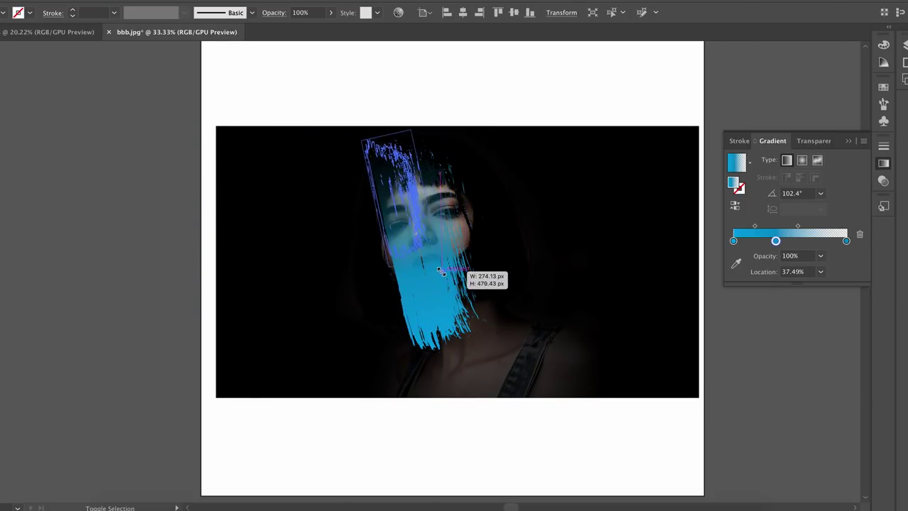
{"action": "left_click_drag", "start_coordinate": [406, 227], "coordinate": [428, 250]}
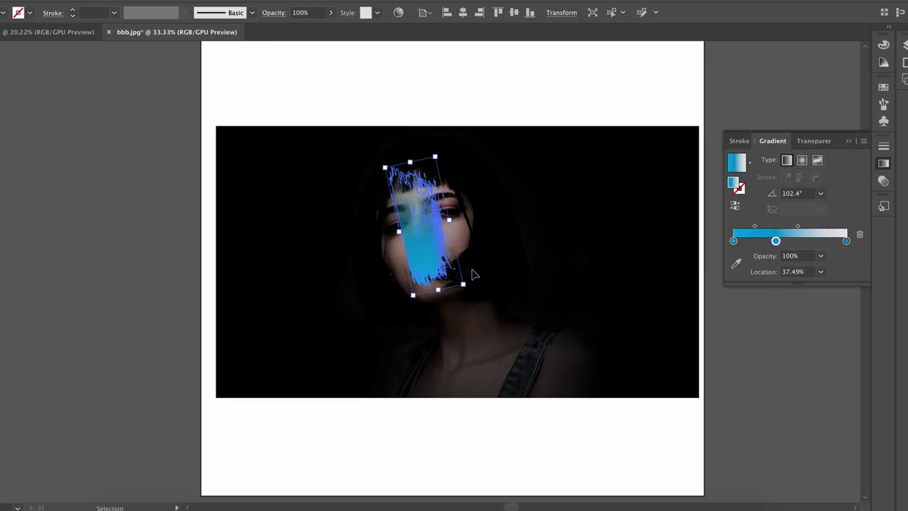
Set the stroke to Overlay blending and shrink it over the nose
{"action": "scroll", "coordinate": [471, 272], "scroll_direction": "up", "scroll_amount": 1}
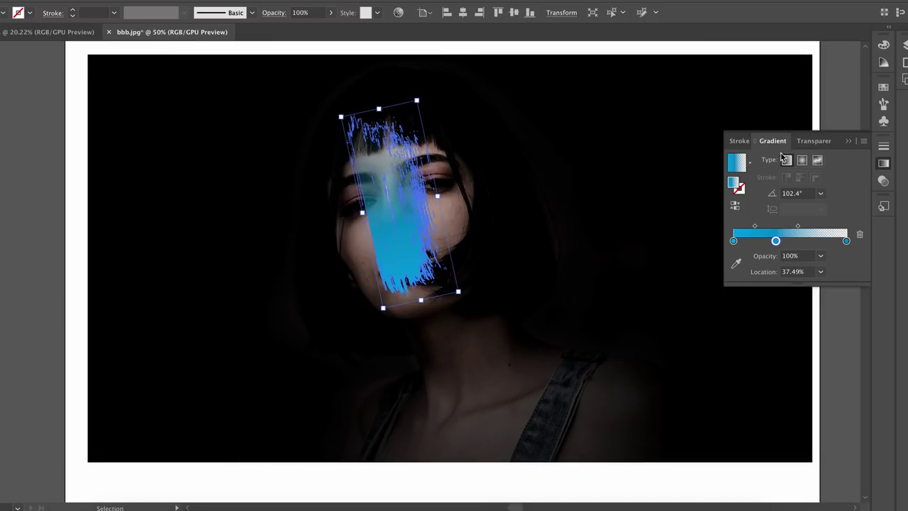
{"action": "left_click", "coordinate": [808, 141]}
{"action": "left_click", "coordinate": [777, 159]}
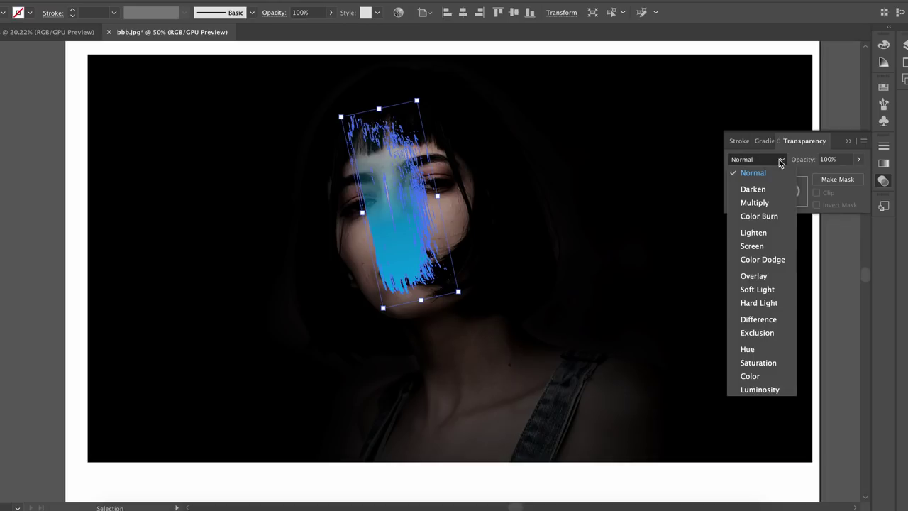
{"action": "left_click", "coordinate": [778, 276]}
{"action": "left_click", "coordinate": [617, 268]}
{"action": "left_click", "coordinate": [449, 227]}
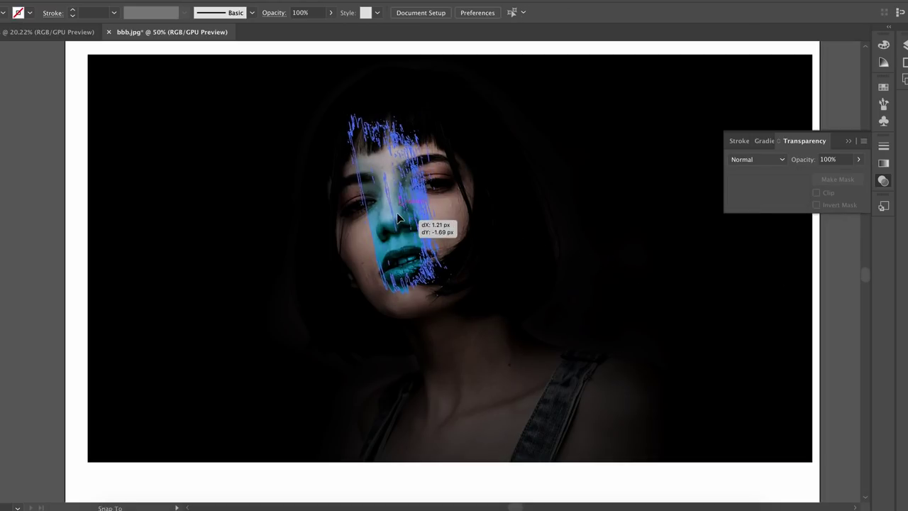
{"action": "mouse_move", "coordinate": [470, 276]}
{"action": "left_mouse_down"}
{"action": "mouse_move", "coordinate": [434, 216]}
{"action": "mouse_move", "coordinate": [417, 222]}
{"action": "mouse_move", "coordinate": [420, 255]}
{"action": "left_mouse_up"}
{"action": "left_click", "coordinate": [543, 258]}
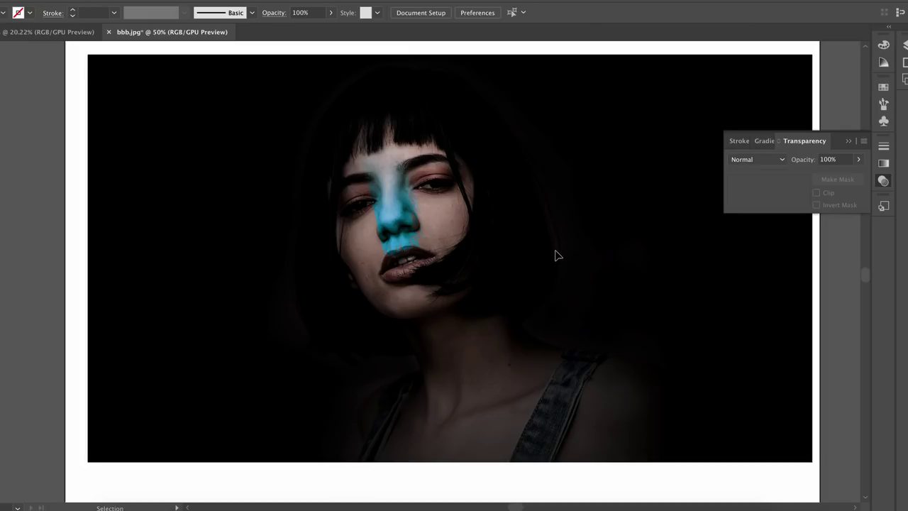
Try Soft Light and Color Burn blends, ending on a lighter mode for the glow
{"action": "left_click", "coordinate": [417, 219]}
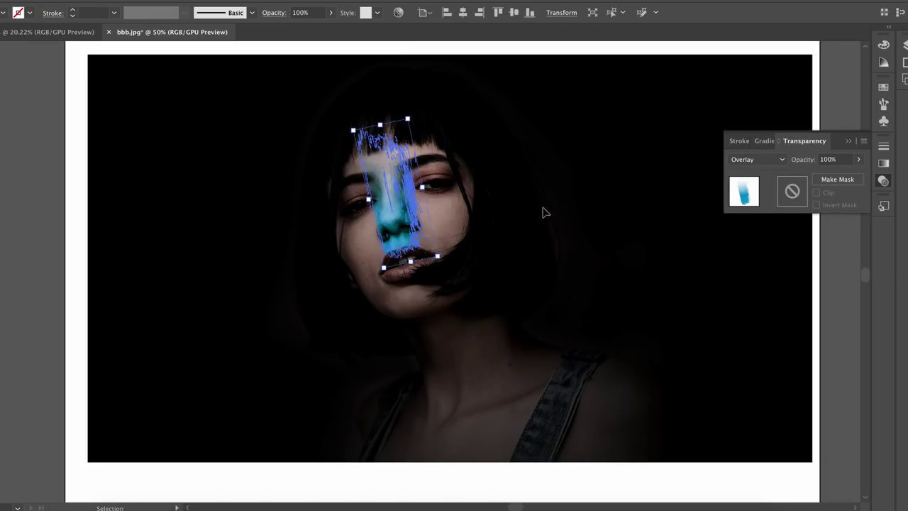
{"action": "left_click", "coordinate": [758, 159]}
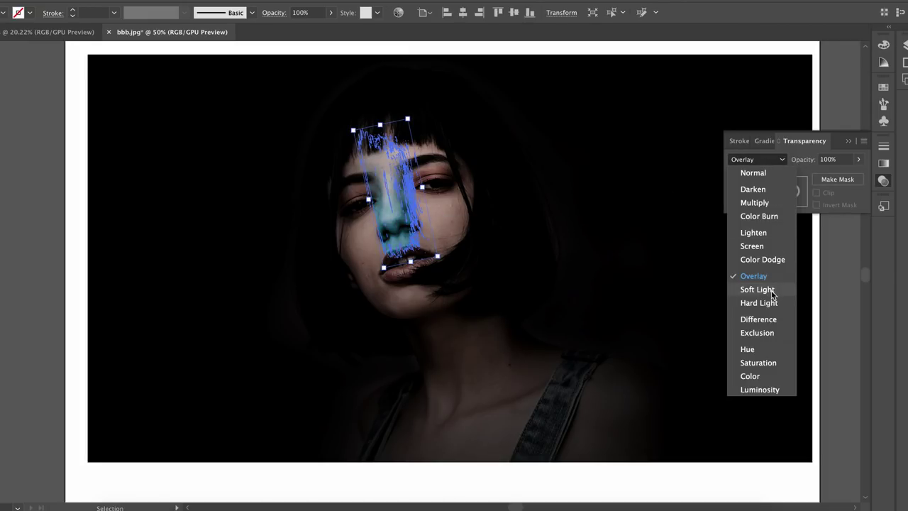
{"action": "left_click", "coordinate": [773, 300]}
{"action": "left_click", "coordinate": [632, 256]}
{"action": "left_click", "coordinate": [418, 221]}
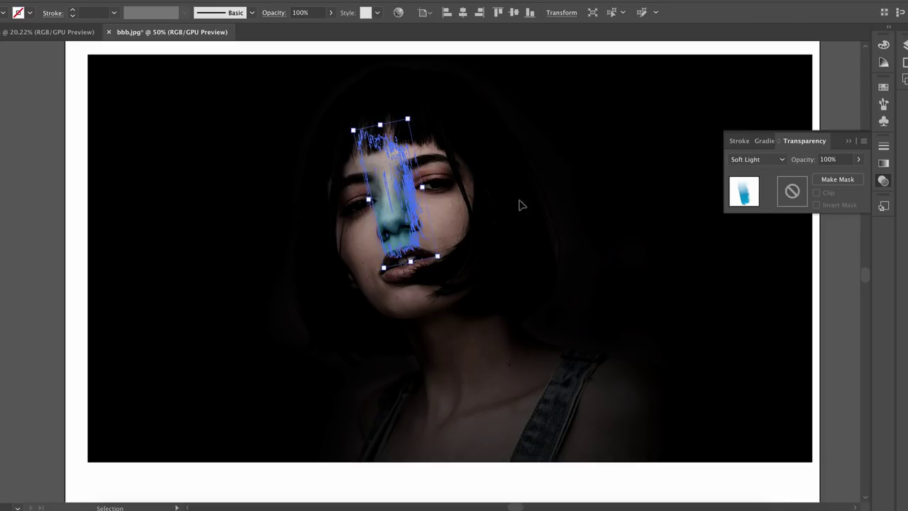
{"action": "left_click", "coordinate": [753, 161]}
{"action": "left_click", "coordinate": [765, 216]}
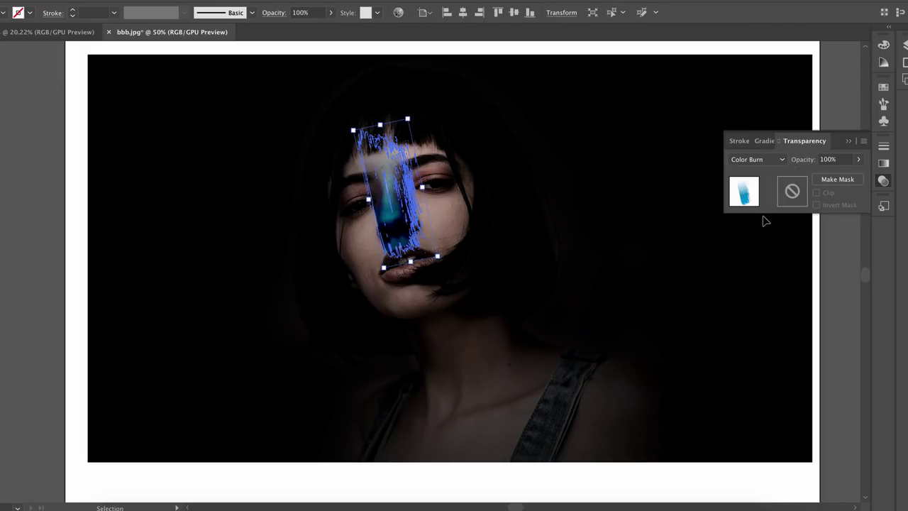
{"action": "left_click", "coordinate": [770, 160]}
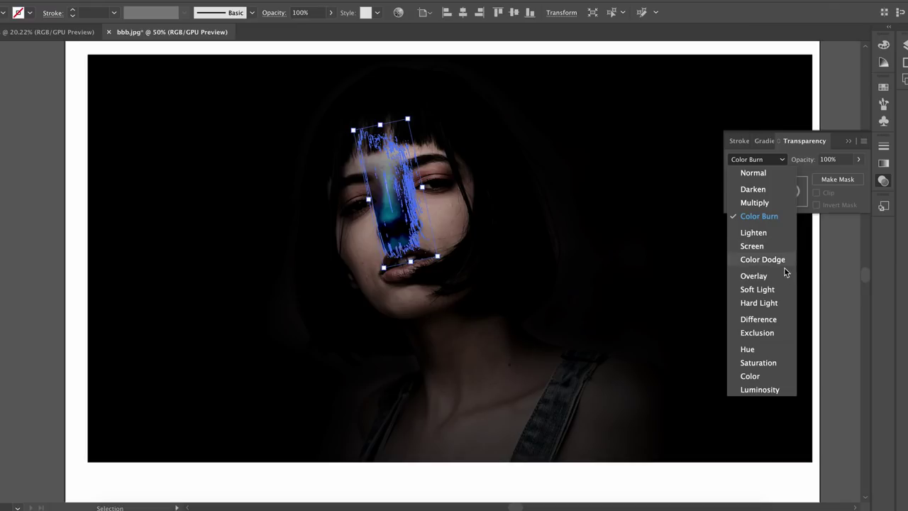
{"action": "left_click", "coordinate": [783, 275]}
{"action": "left_click", "coordinate": [551, 256]}
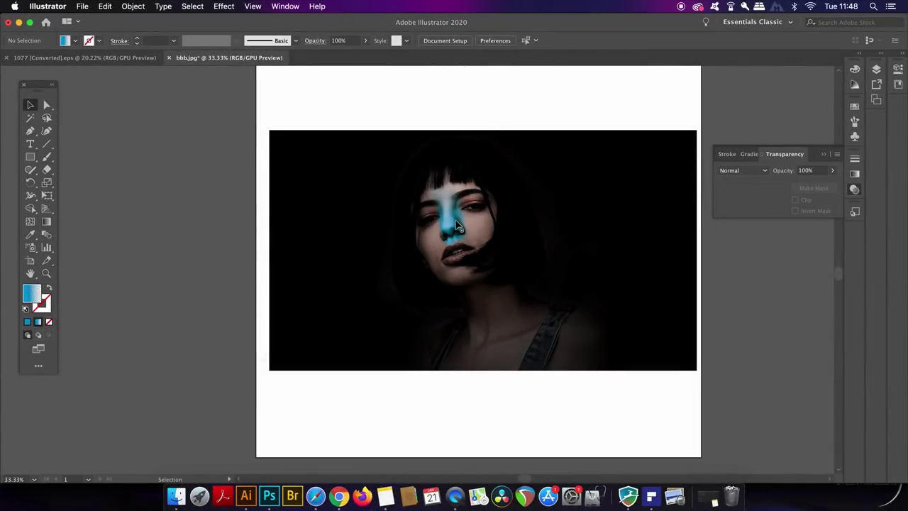
Check the Overlay-blended cyan stroke, then drag it to reposition it along the nose
{"action": "left_click", "coordinate": [458, 226]}
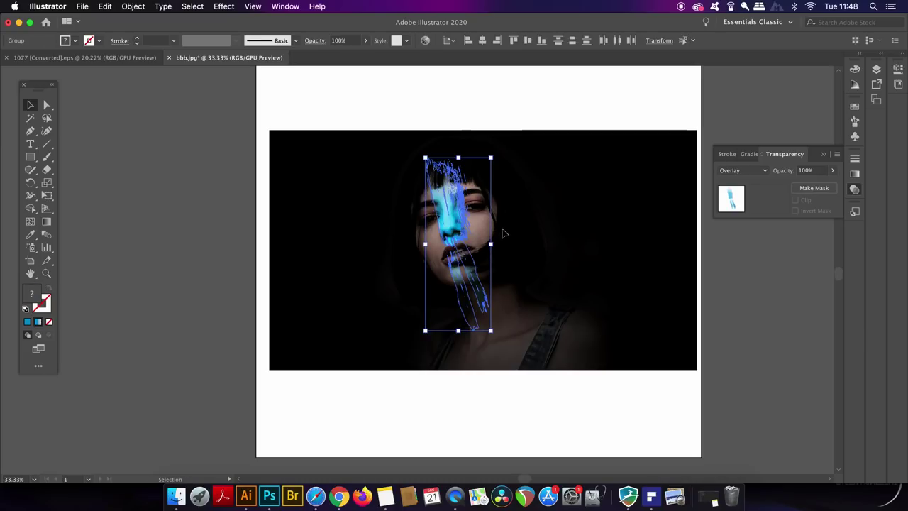
{"action": "left_click", "coordinate": [521, 235]}
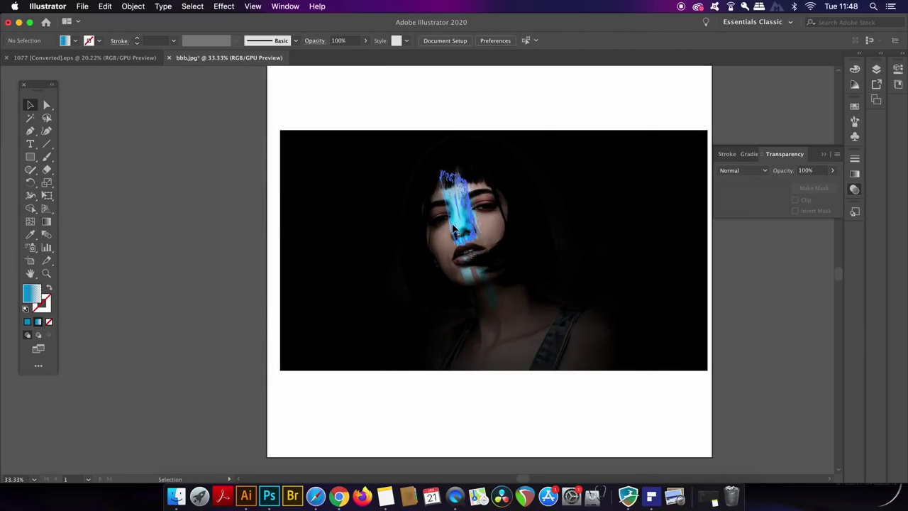
{"action": "mouse_move", "coordinate": [454, 227]}
{"action": "left_mouse_down"}
{"action": "mouse_move", "coordinate": [398, 238]}
{"action": "mouse_move", "coordinate": [486, 249]}
{"action": "left_mouse_up"}
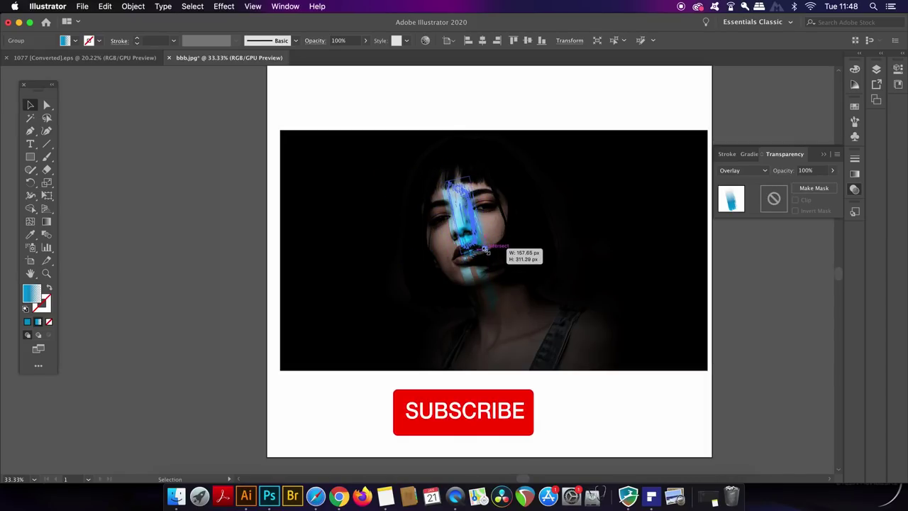